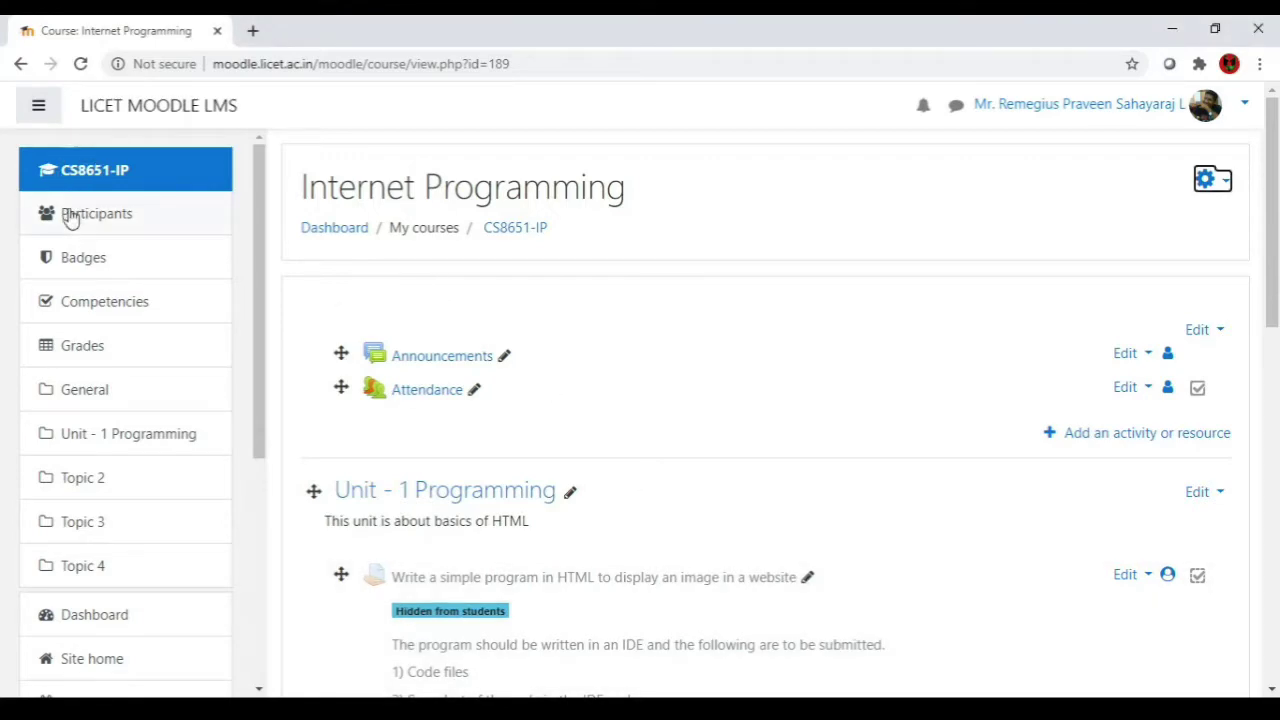
Go from the course to the dashboard and look over the recently accessed courses and course overview.
scroll(115, 580, "down", 5)
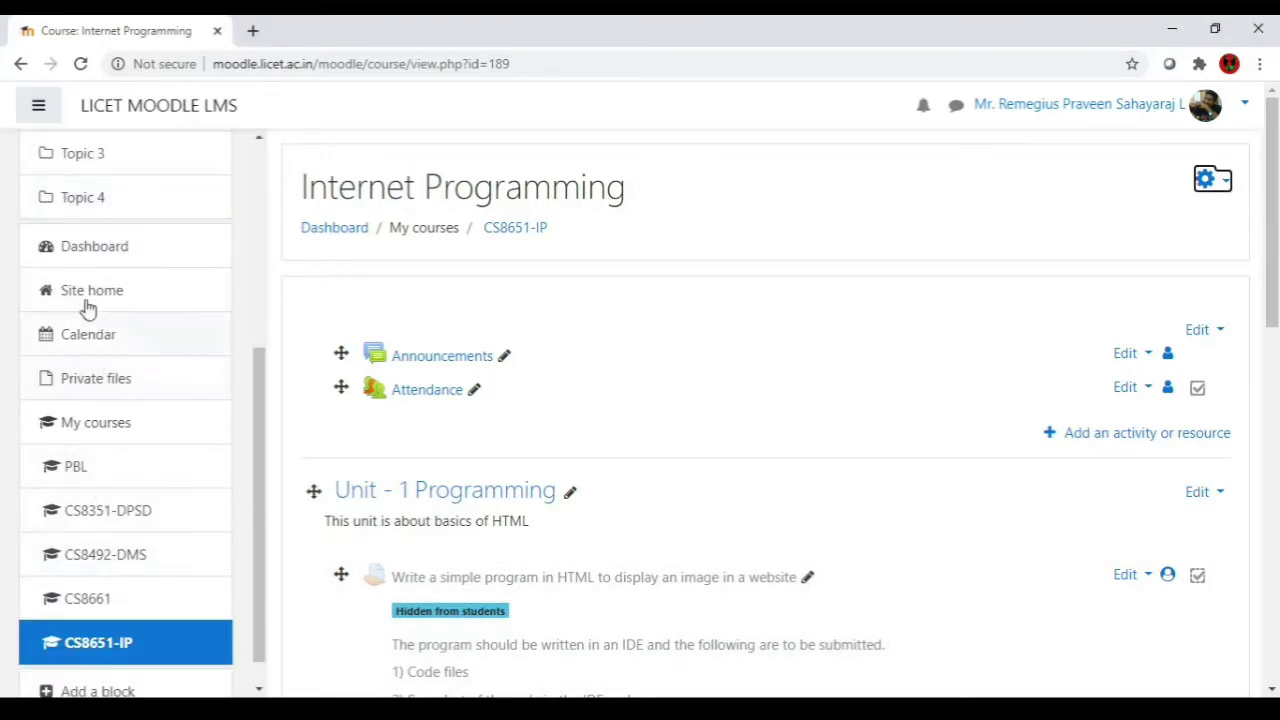
left_click(94, 254)
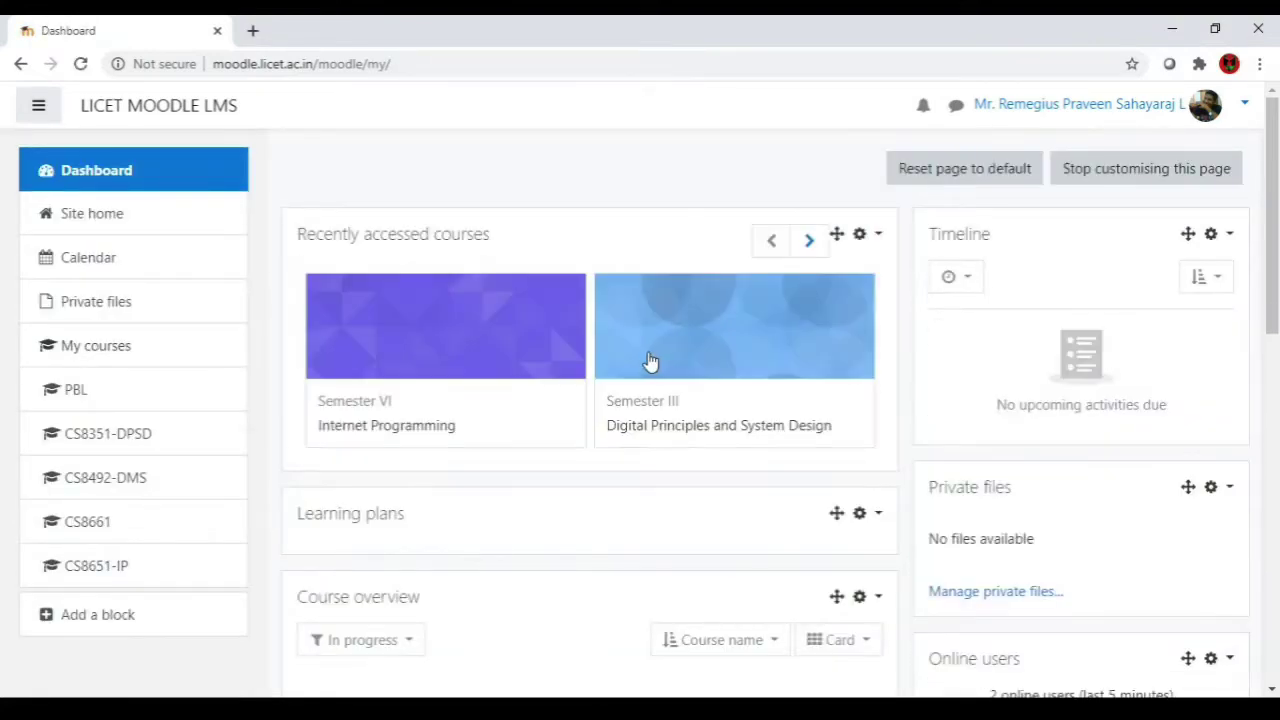
scroll(644, 554, "down", 3)
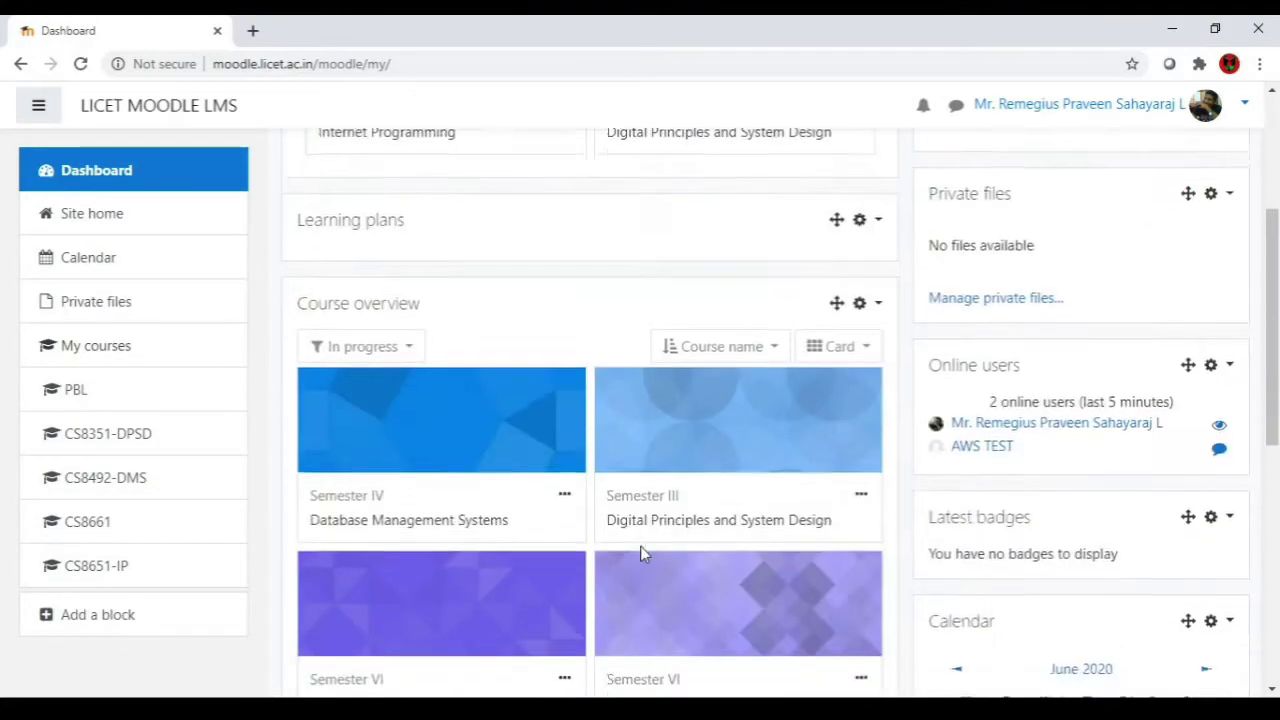
scroll(644, 554, "up", 3)
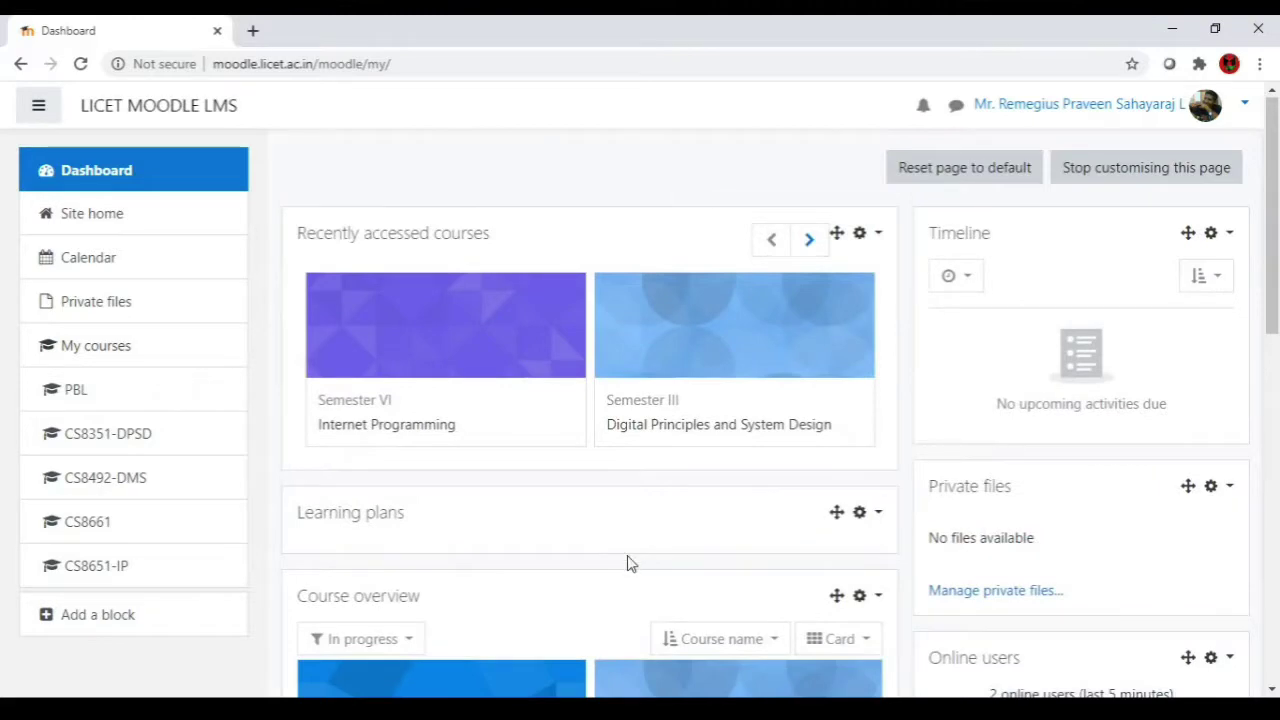
Open the CS8651-IP Internet Programming course and start a backup of it.
left_click(78, 568)
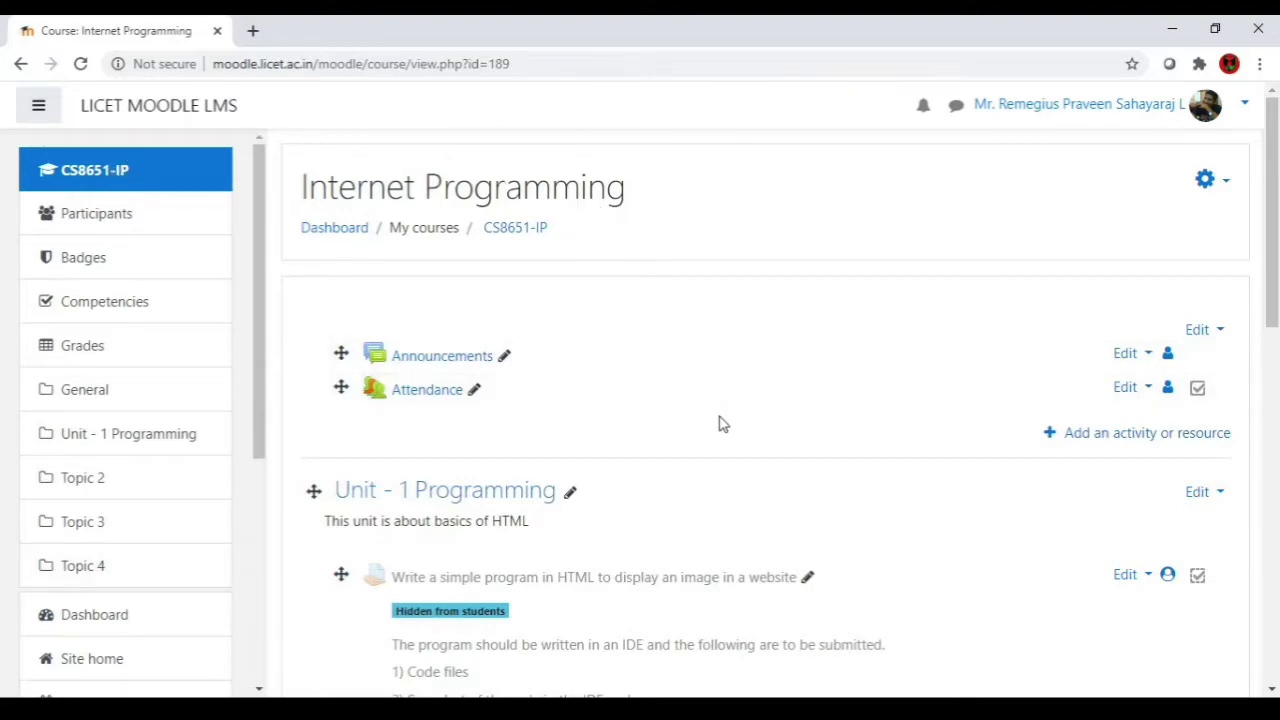
left_click(1226, 189)
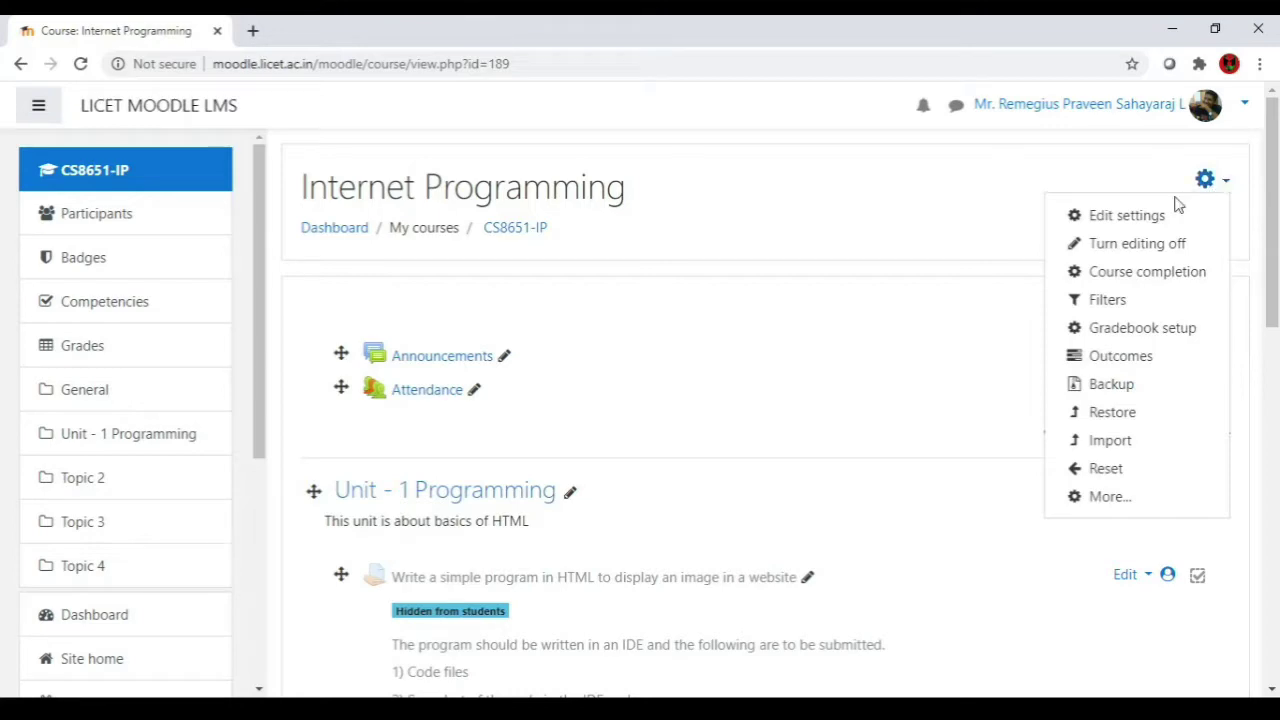
left_click(1105, 389)
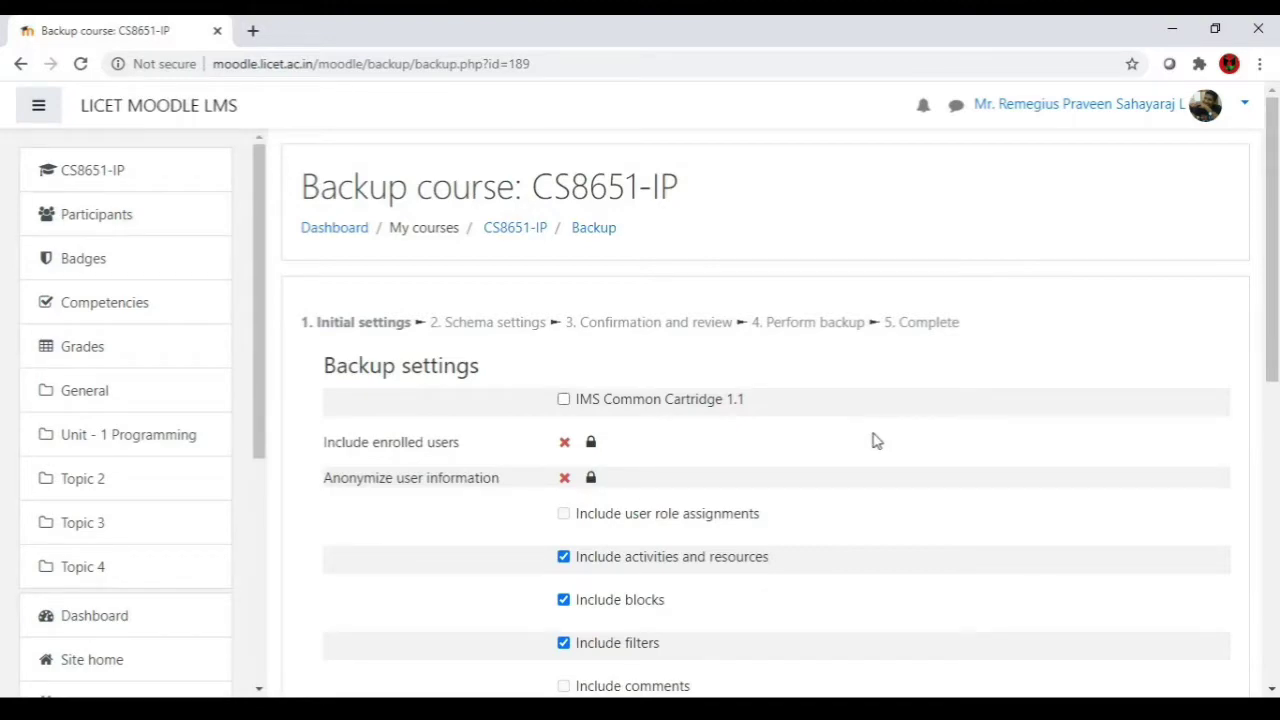
Examine the initial backup settings, including the locked user options and the content types selected for inclusion.
scroll(876, 441, "down", 2)
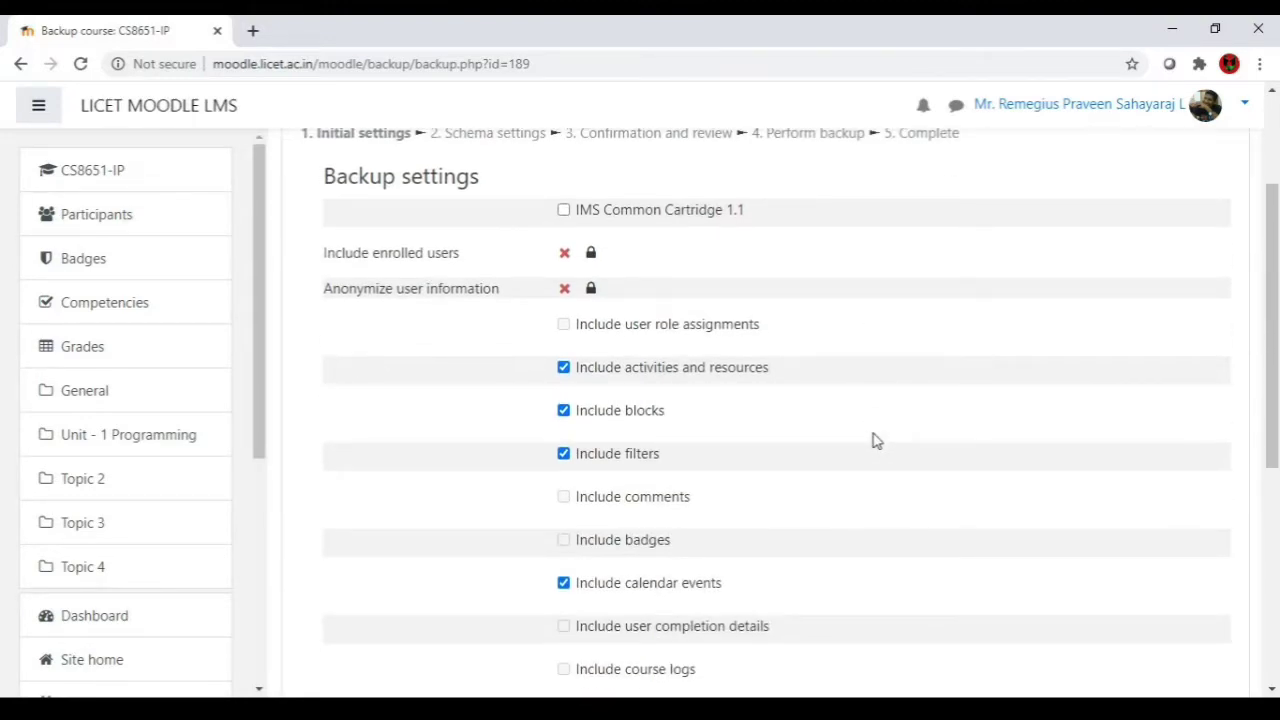
scroll(876, 441, "down", 2)
scroll(876, 441, "up", 2)
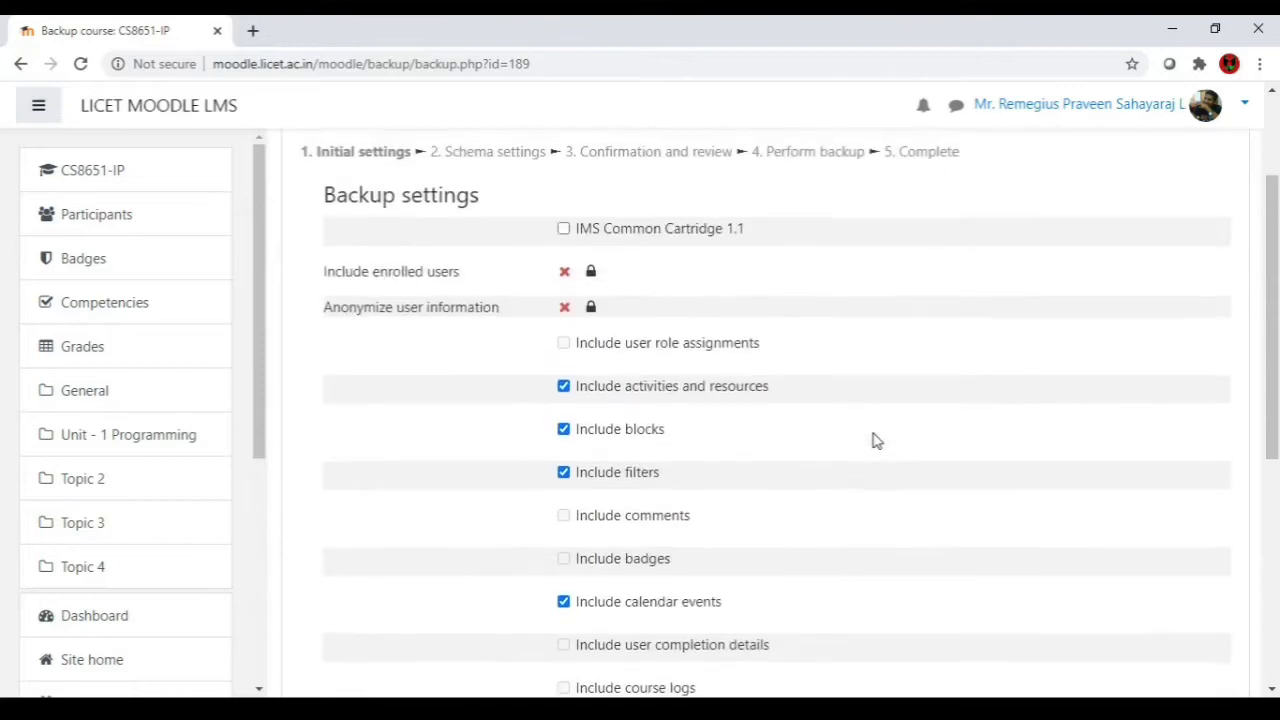
scroll(876, 441, "up", 2)
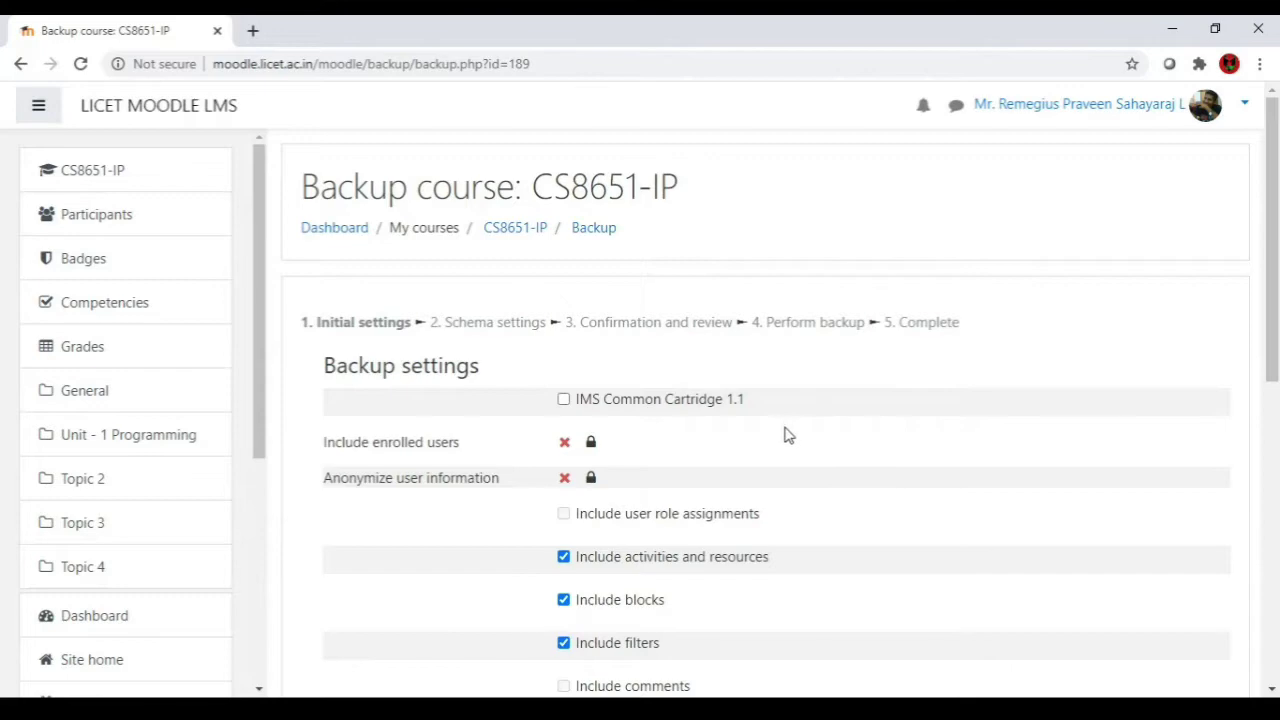
scroll(786, 435, "down", 2)
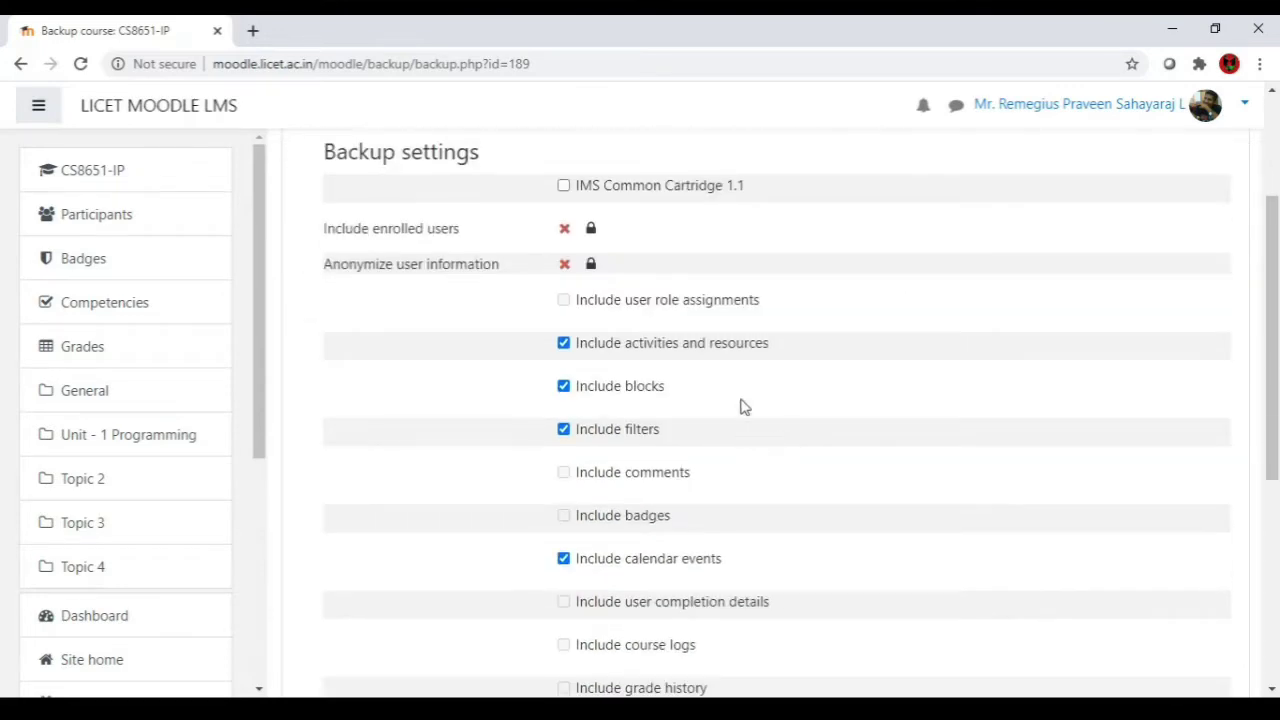
scroll(775, 389, "up", 2)
scroll(777, 486, "down", 2)
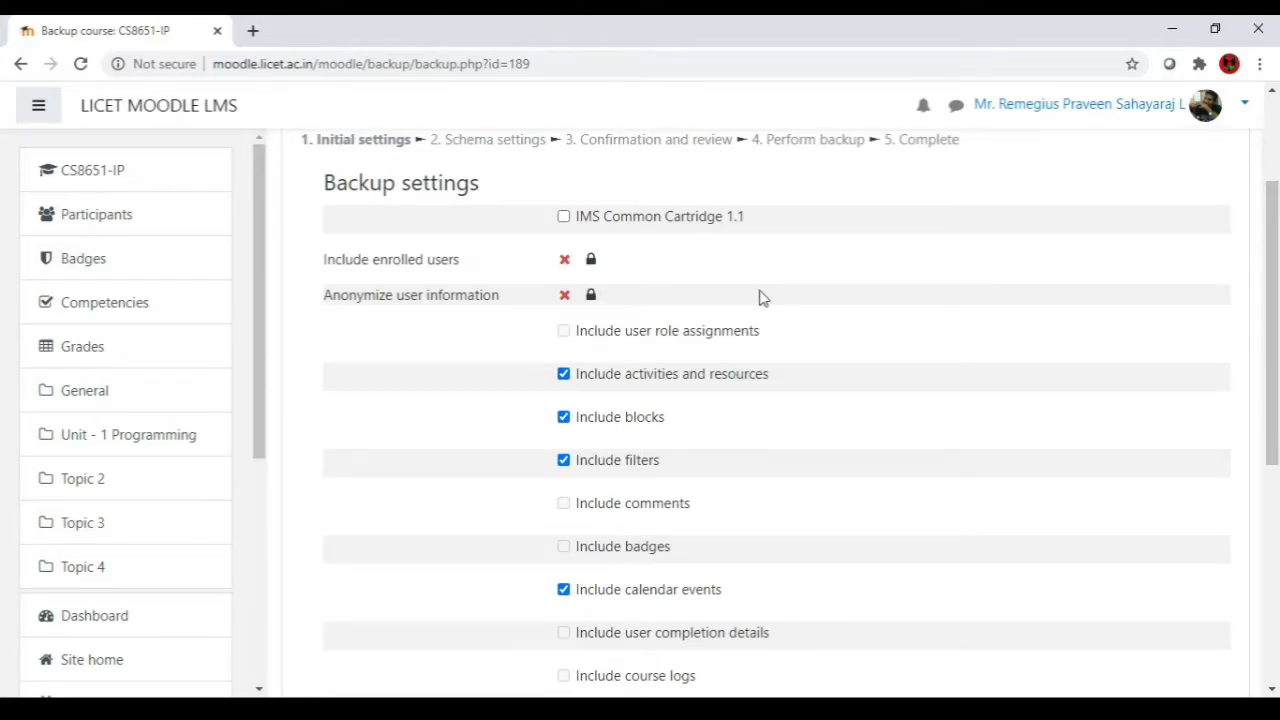
scroll(758, 296, "up", 2)
scroll(637, 466, "down", 1)
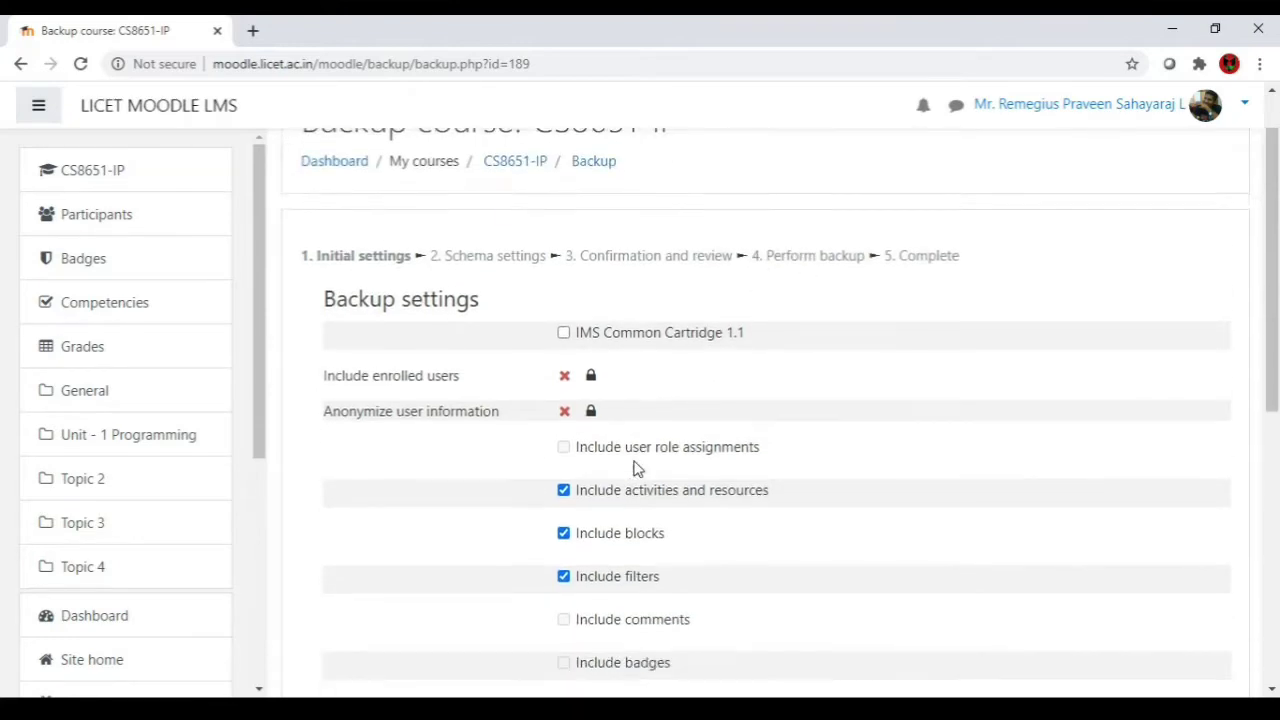
scroll(637, 466, "down", 1)
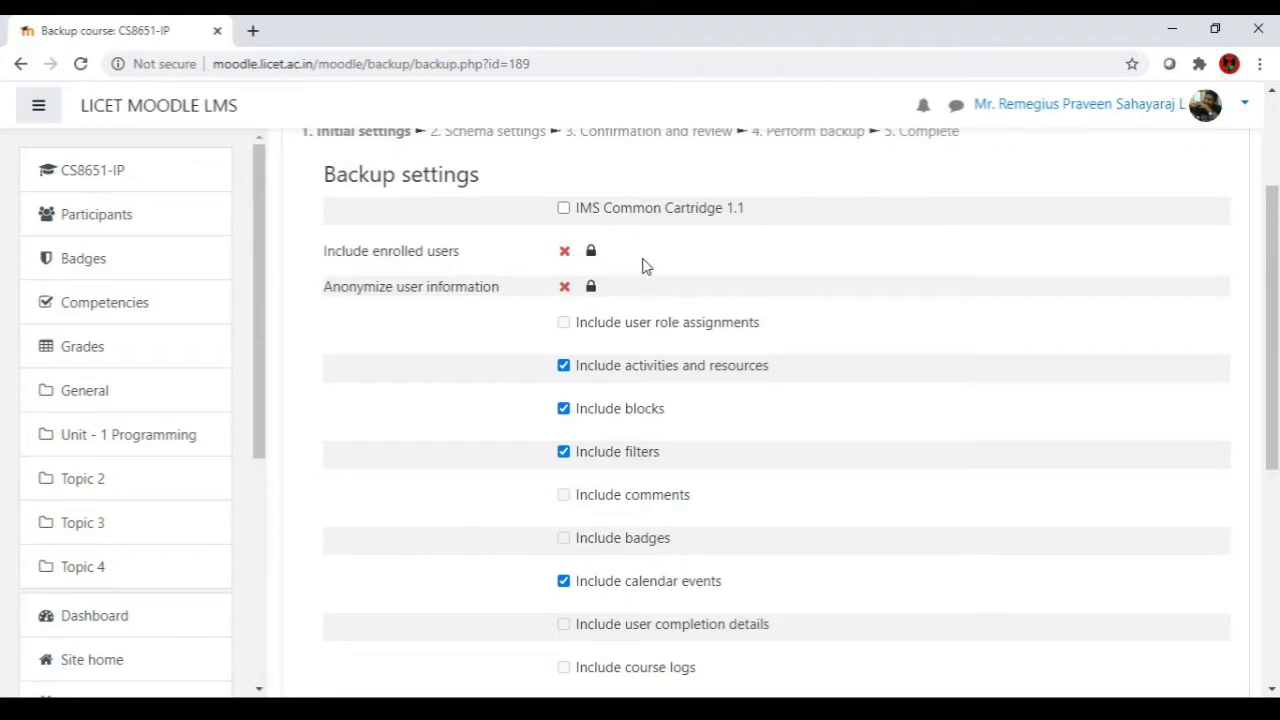
scroll(817, 331, "up", 1)
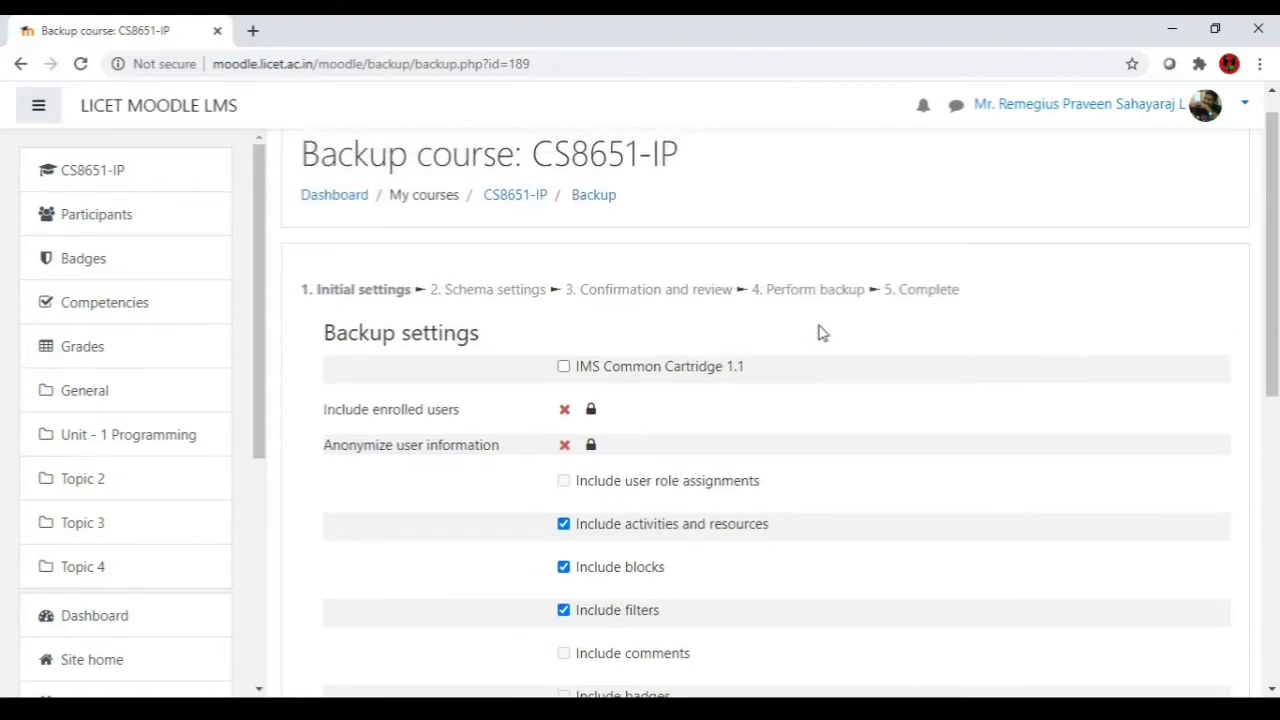
scroll(817, 332, "down", 1)
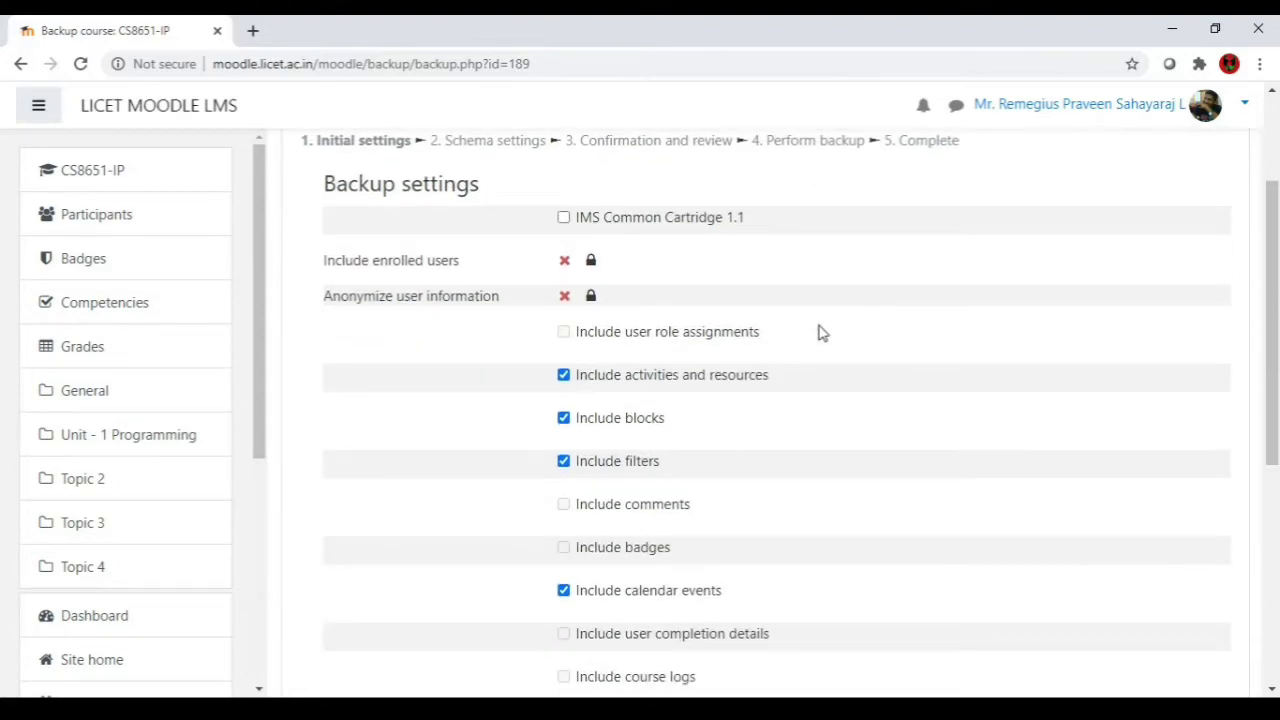
scroll(817, 331, "down", 1)
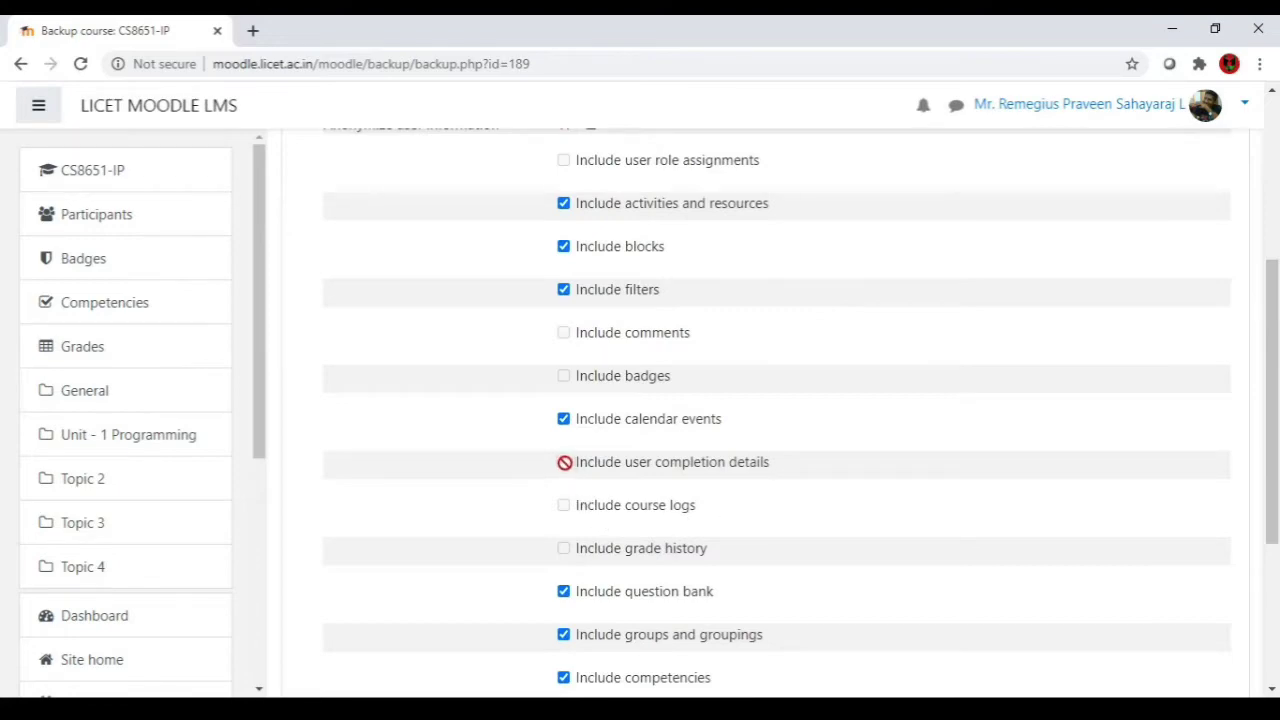
scroll(640, 475, "up", 1)
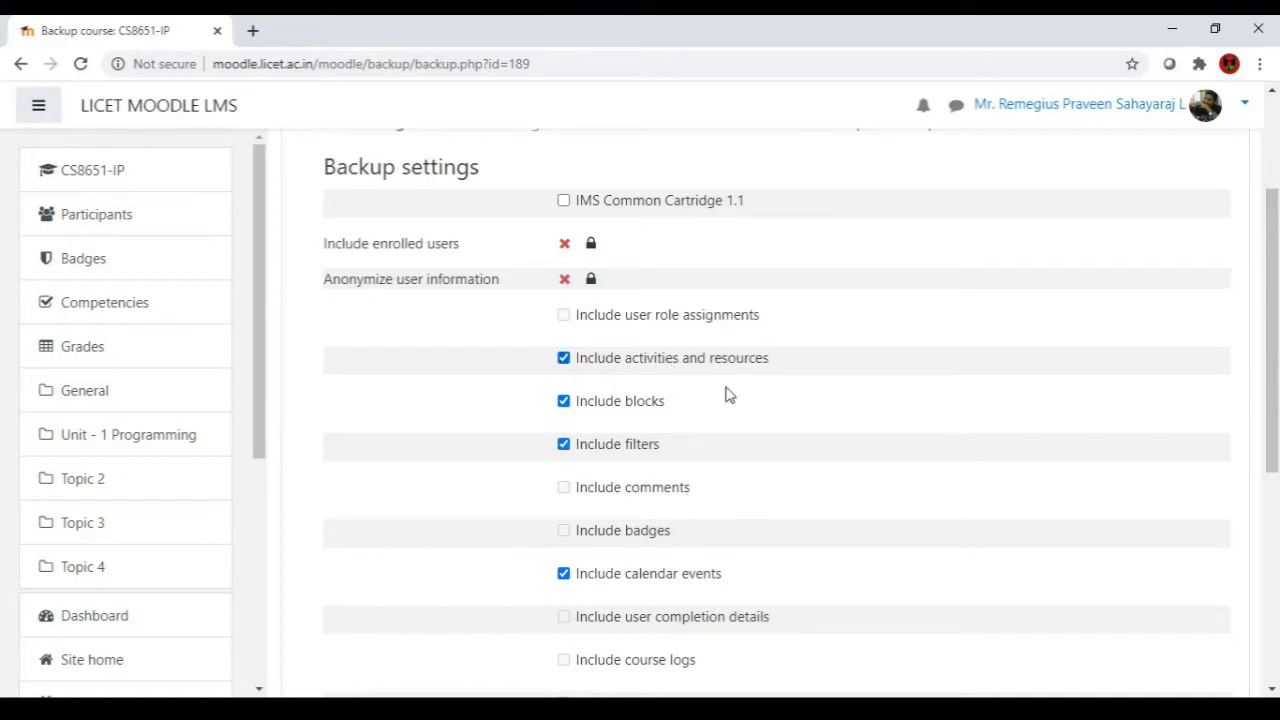
scroll(760, 437, "down", 5)
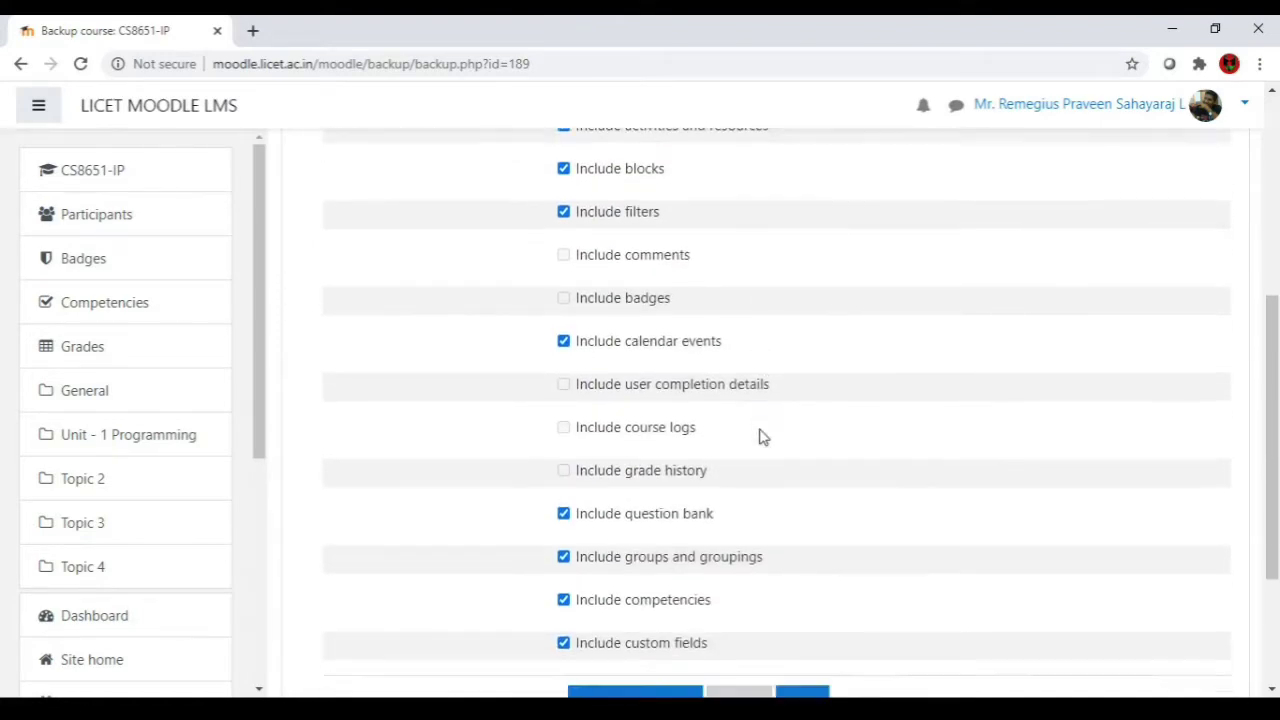
scroll(666, 371, "up", 2)
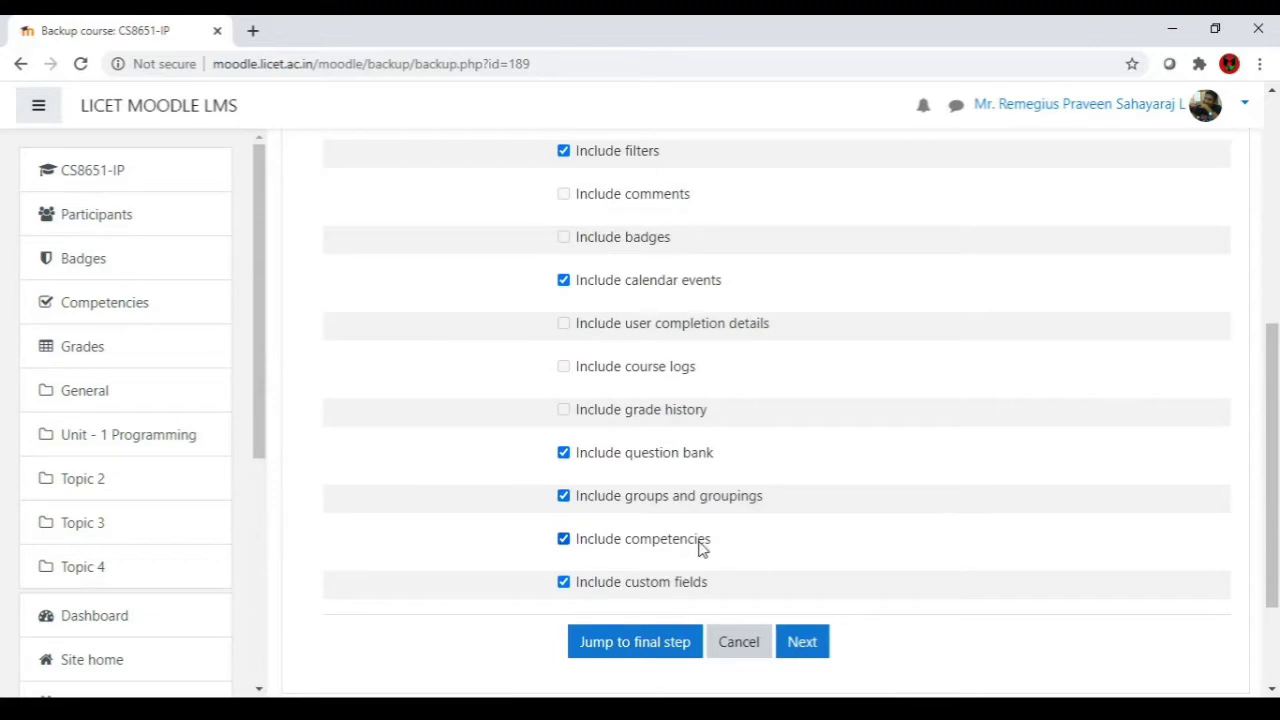
scroll(680, 490, "up", 2)
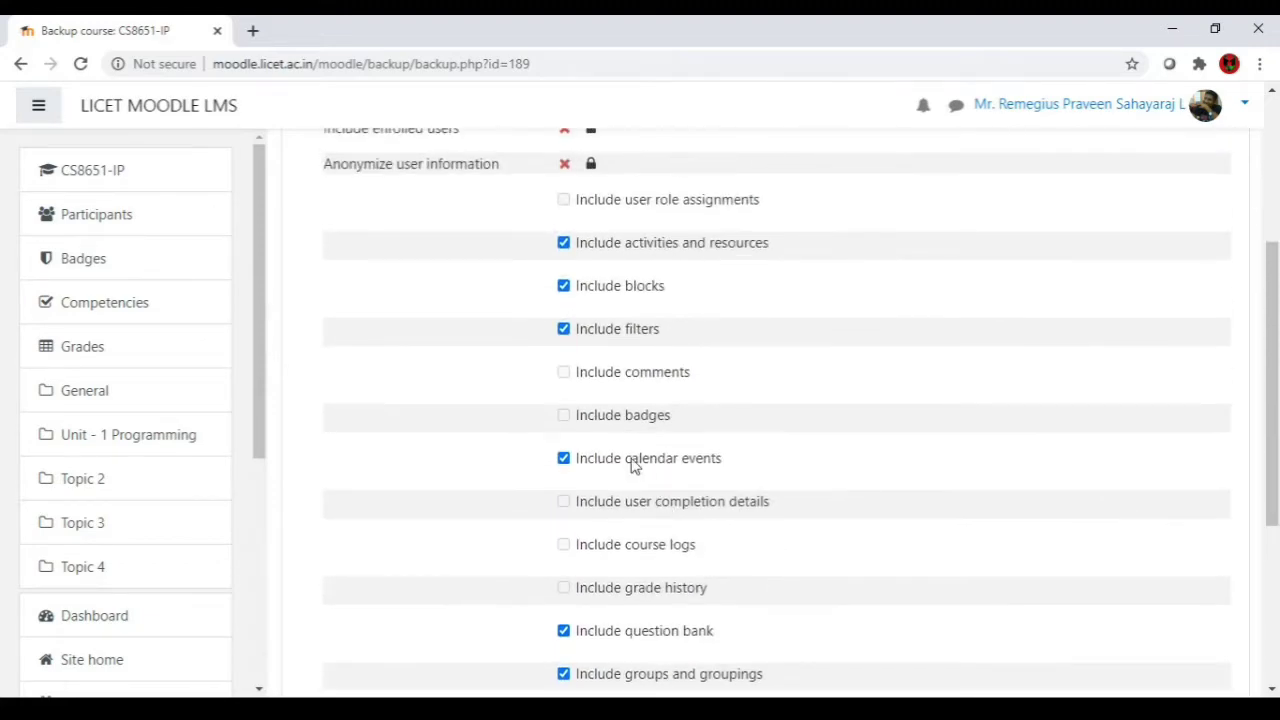
scroll(640, 466, "up", 2)
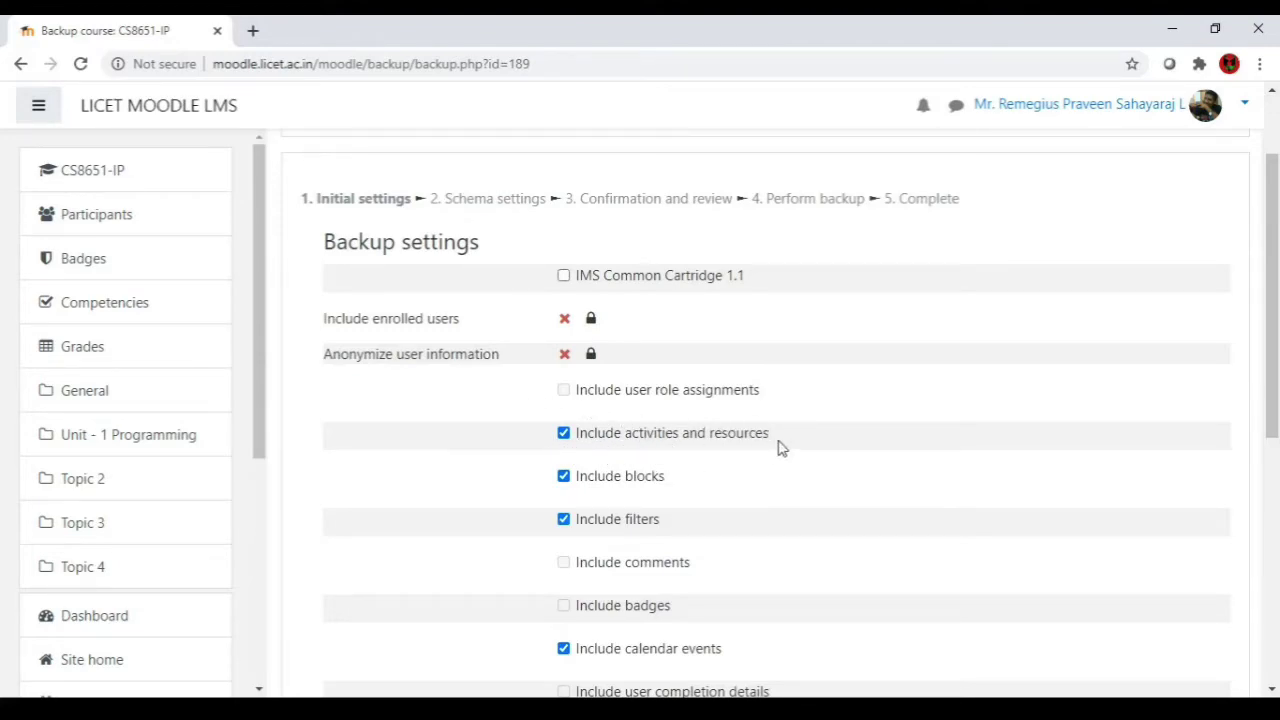
Accept the default initial backup settings and continue to the schema settings.
scroll(783, 471, "down", 1)
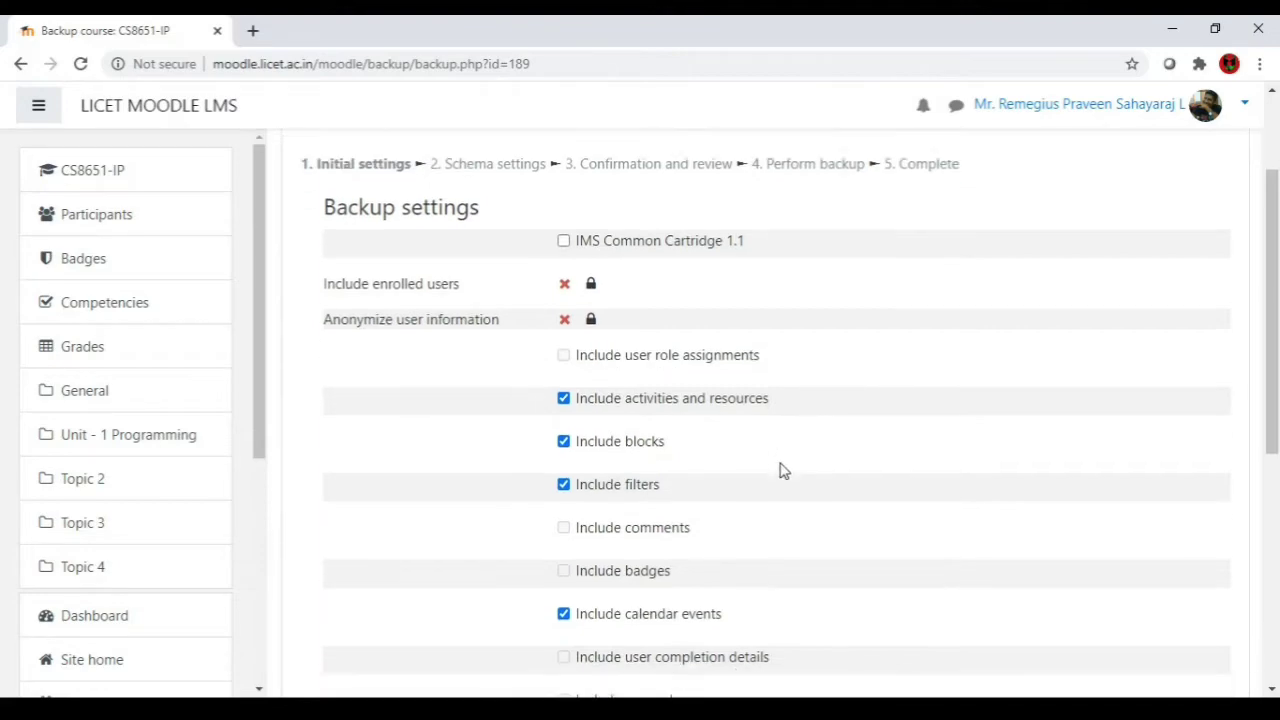
scroll(783, 471, "down", 3)
scroll(783, 471, "down", 1)
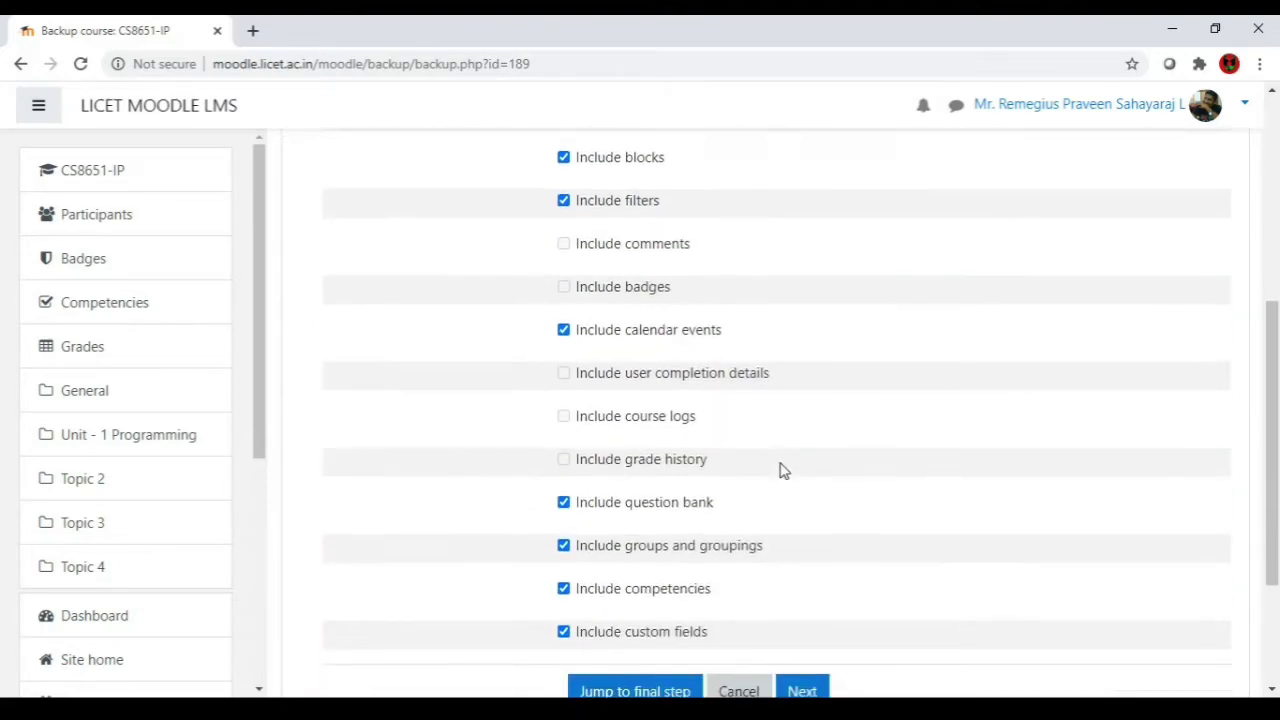
scroll(780, 469, "down", 1)
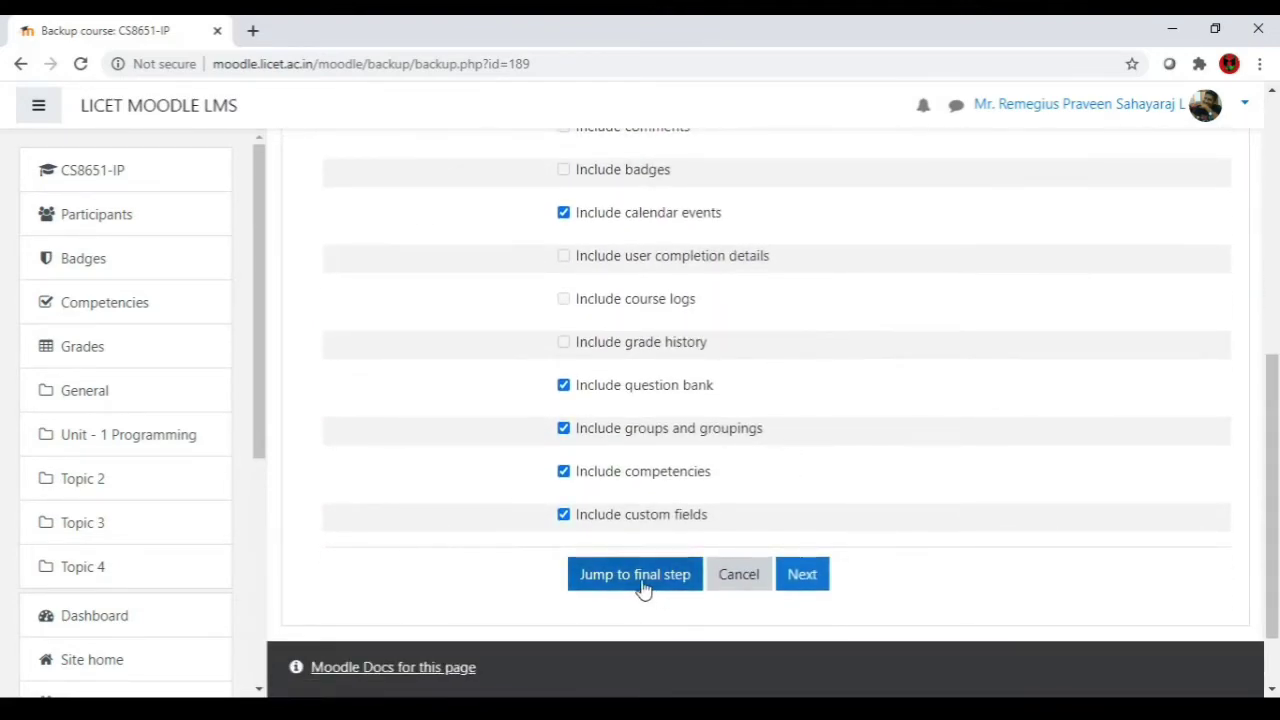
left_click(804, 574)
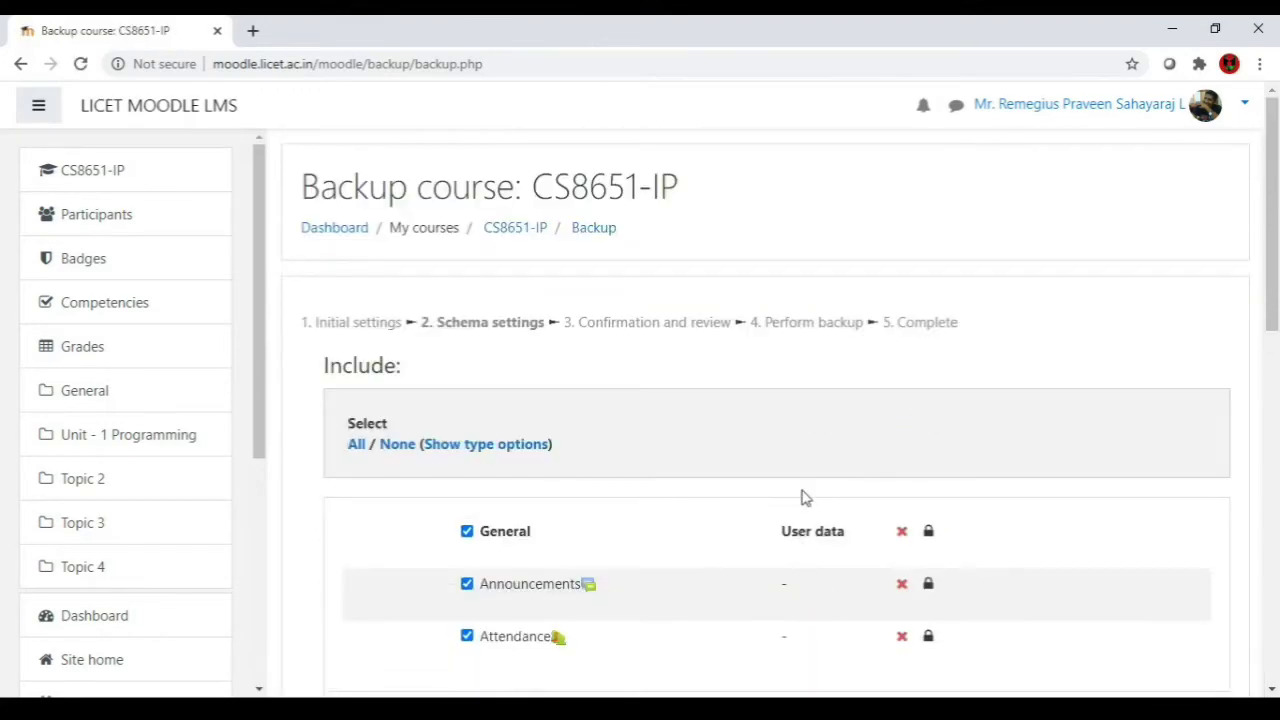
Keep all course sections and activities included in the backup and continue to confirmation and review.
scroll(805, 497, "down", 3)
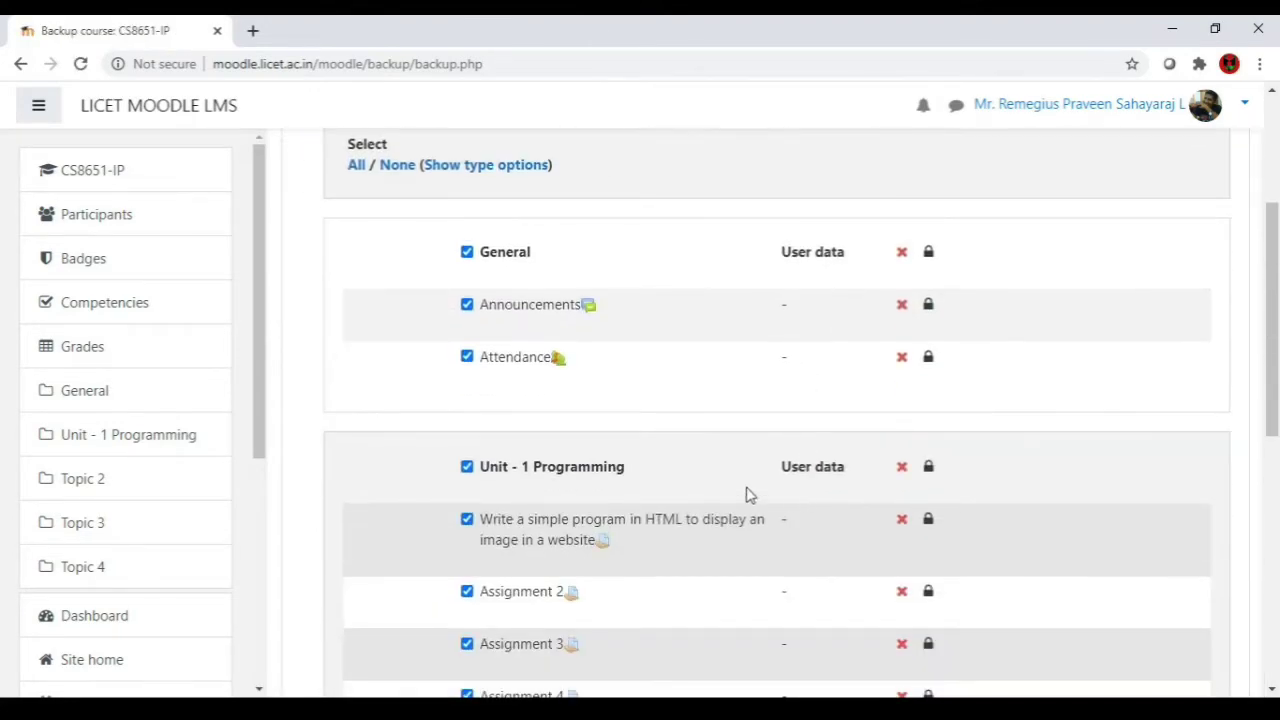
scroll(700, 430, "down", 2)
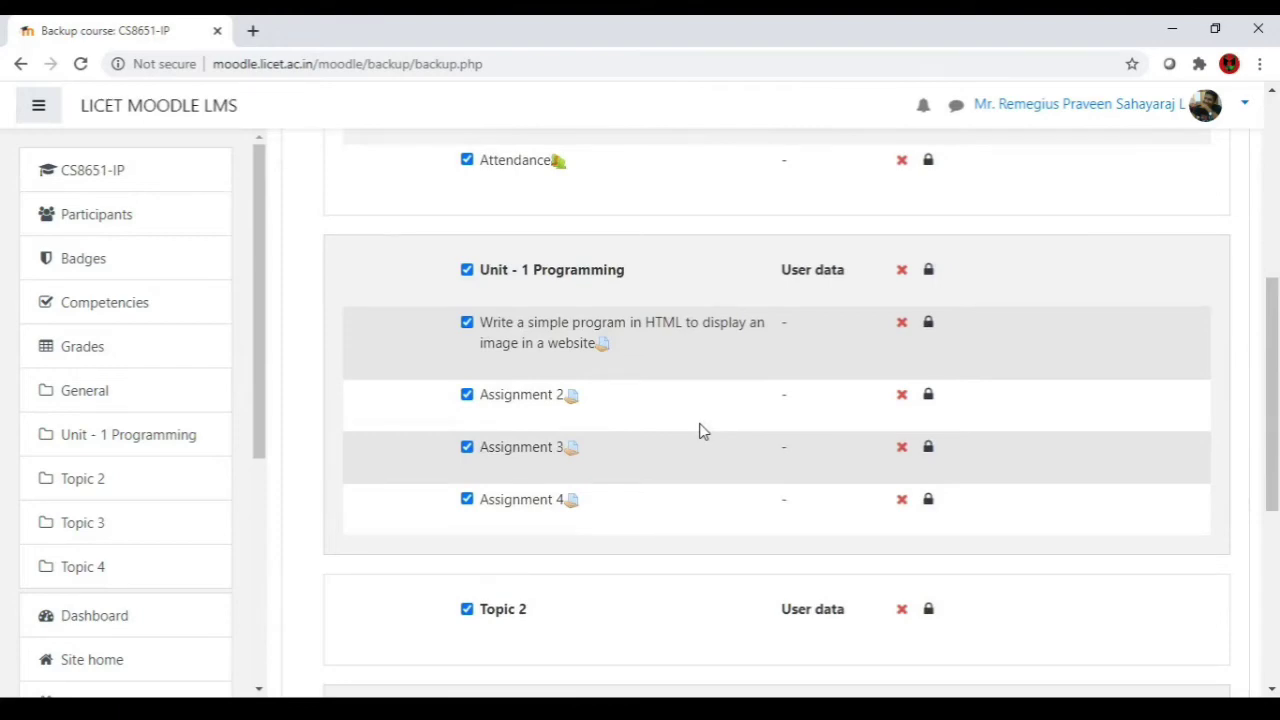
scroll(700, 430, "down", 3)
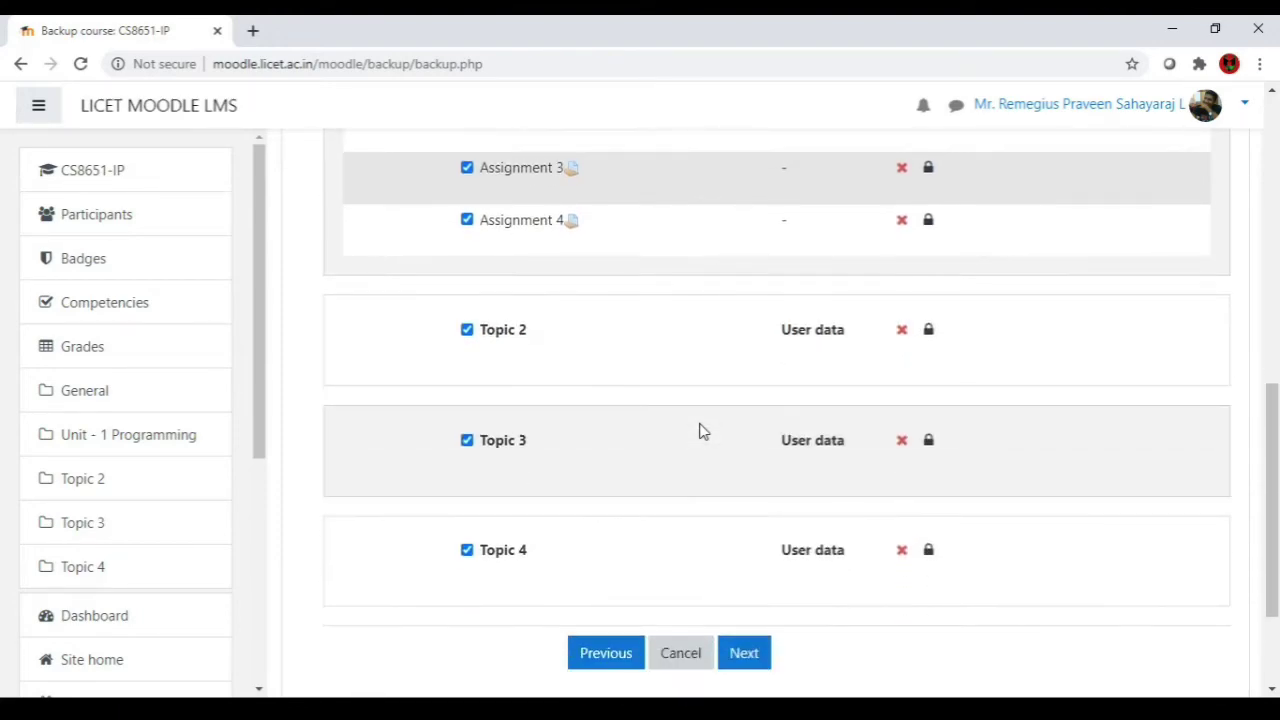
scroll(700, 430, "up", 3)
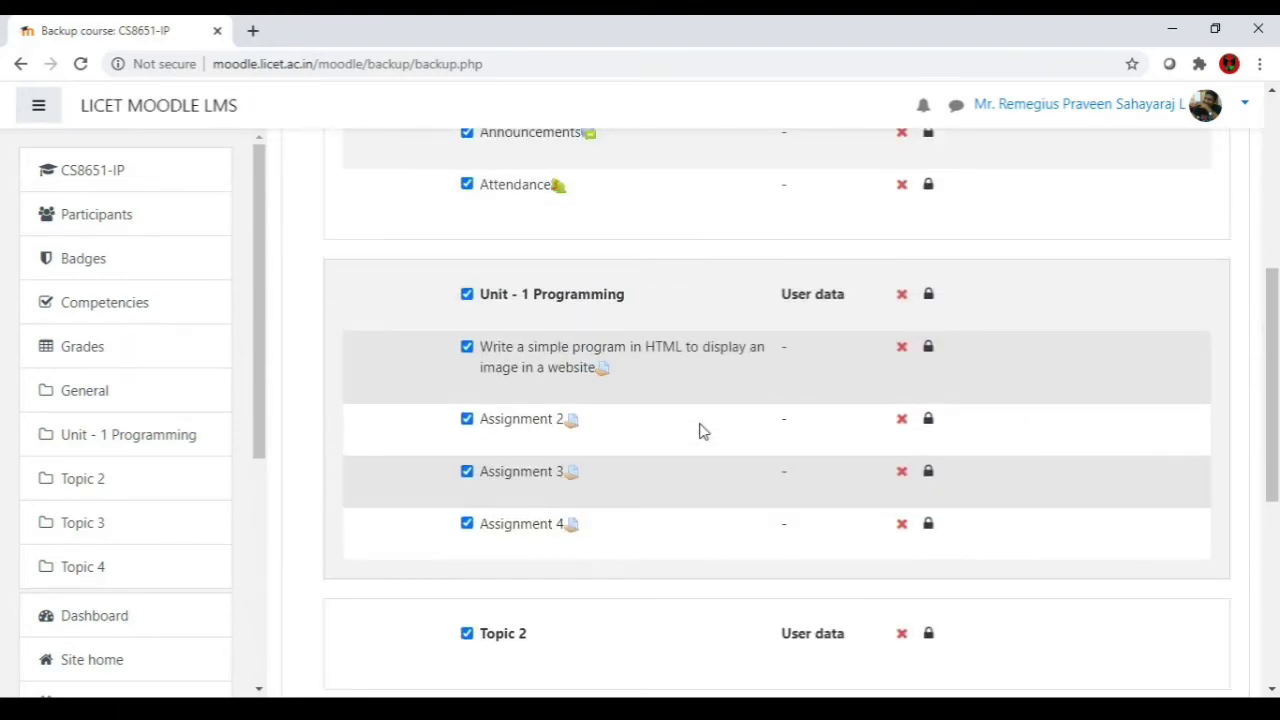
scroll(700, 430, "up", 3)
scroll(700, 430, "down", 7)
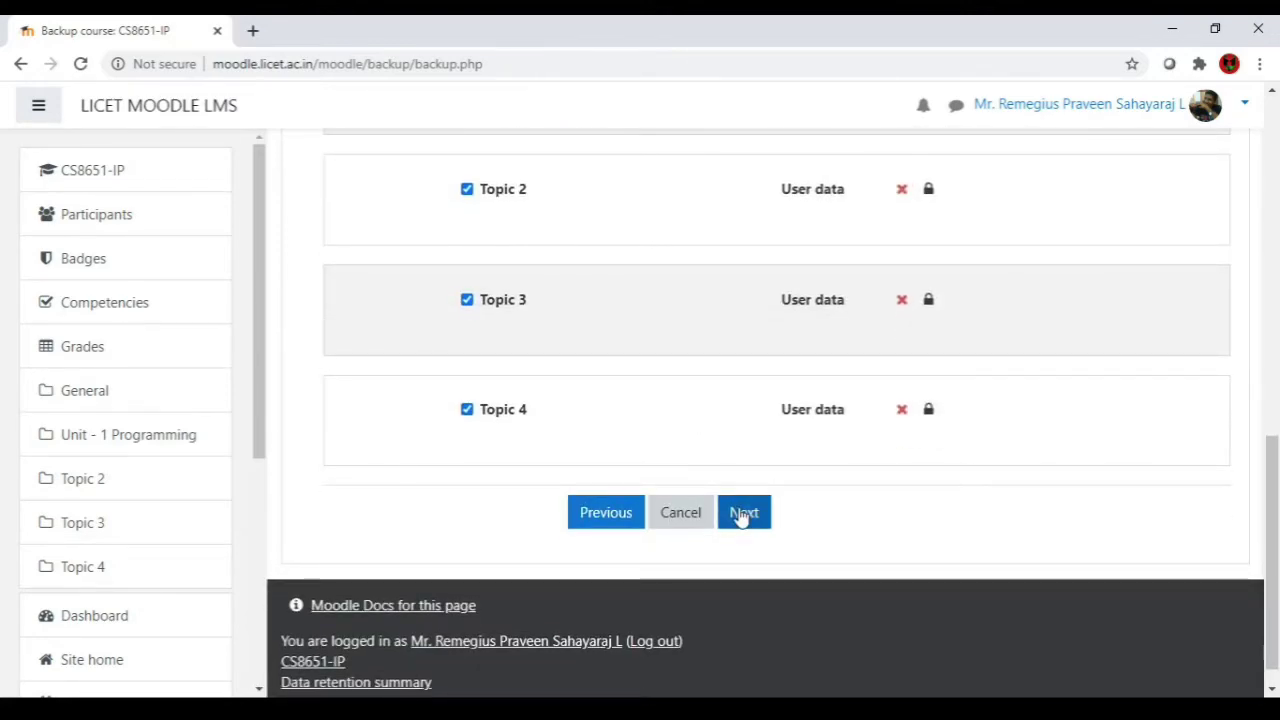
left_click(743, 513)
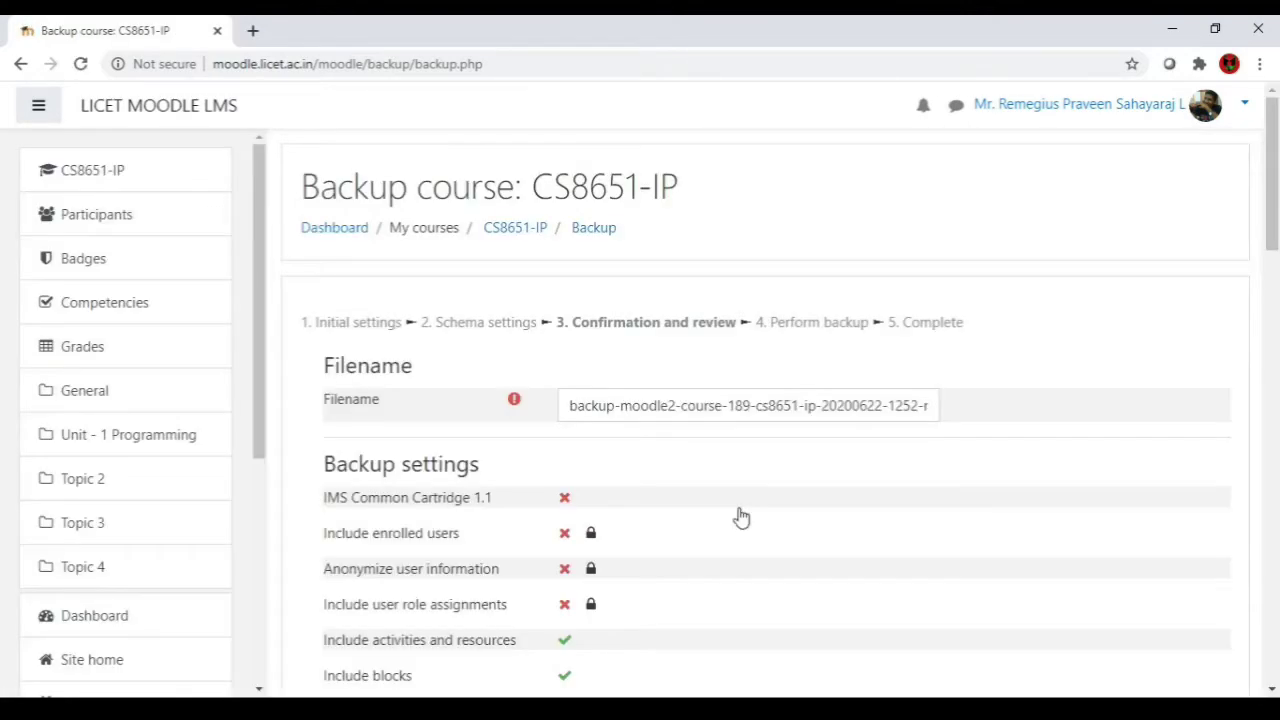
Review the backup settings and included items, perform the backup under the default filename and continue to the backup files.
scroll(724, 485, "down", 3)
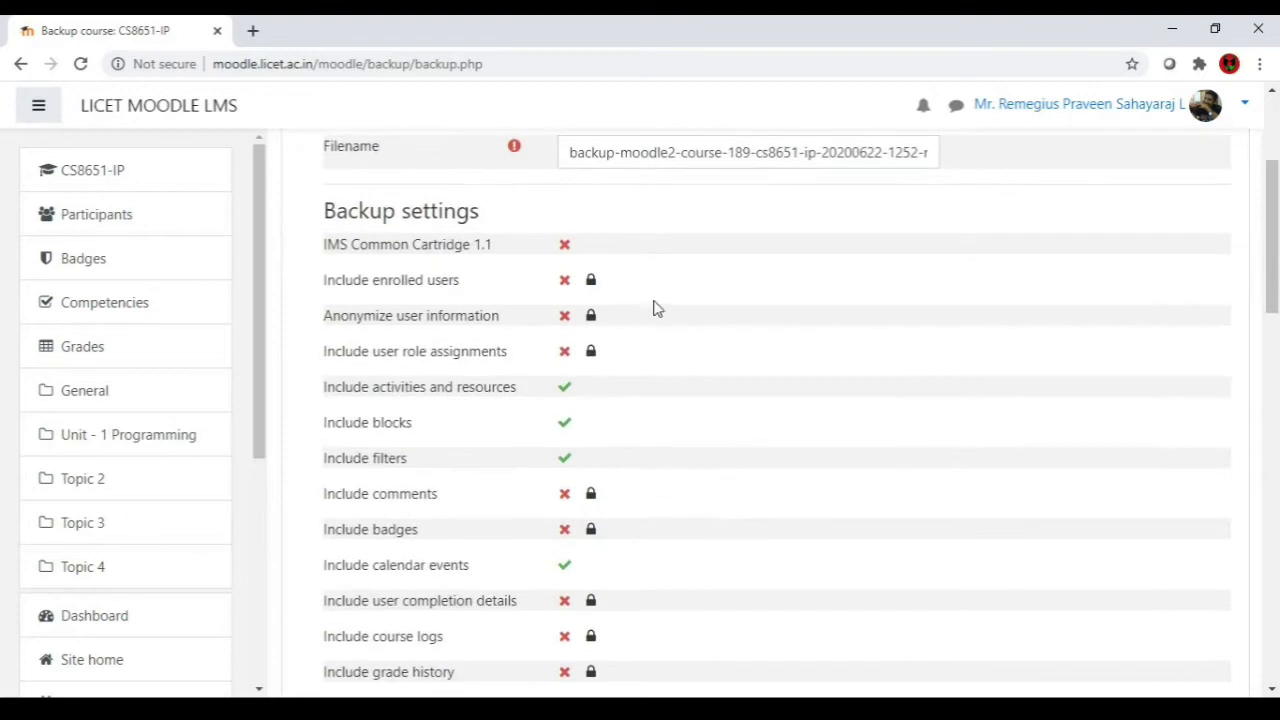
scroll(691, 560, "down", 4)
scroll(697, 560, "down", 6)
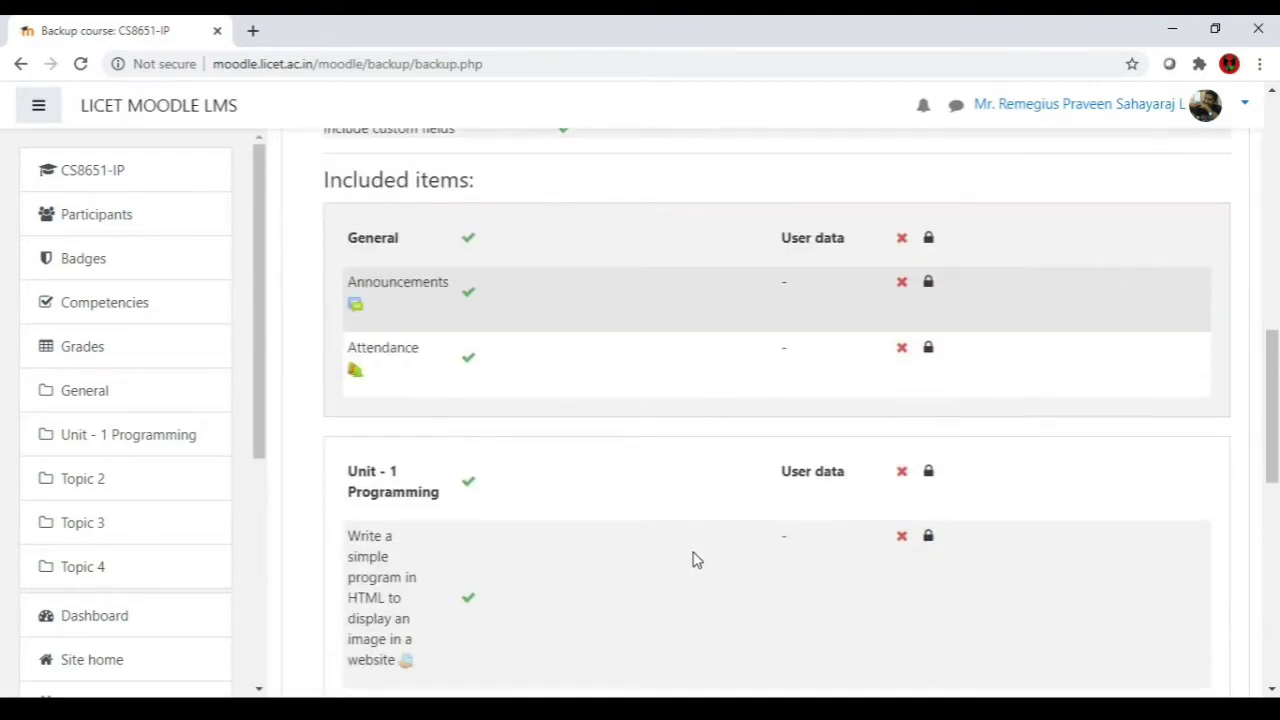
scroll(750, 528, "down", 2)
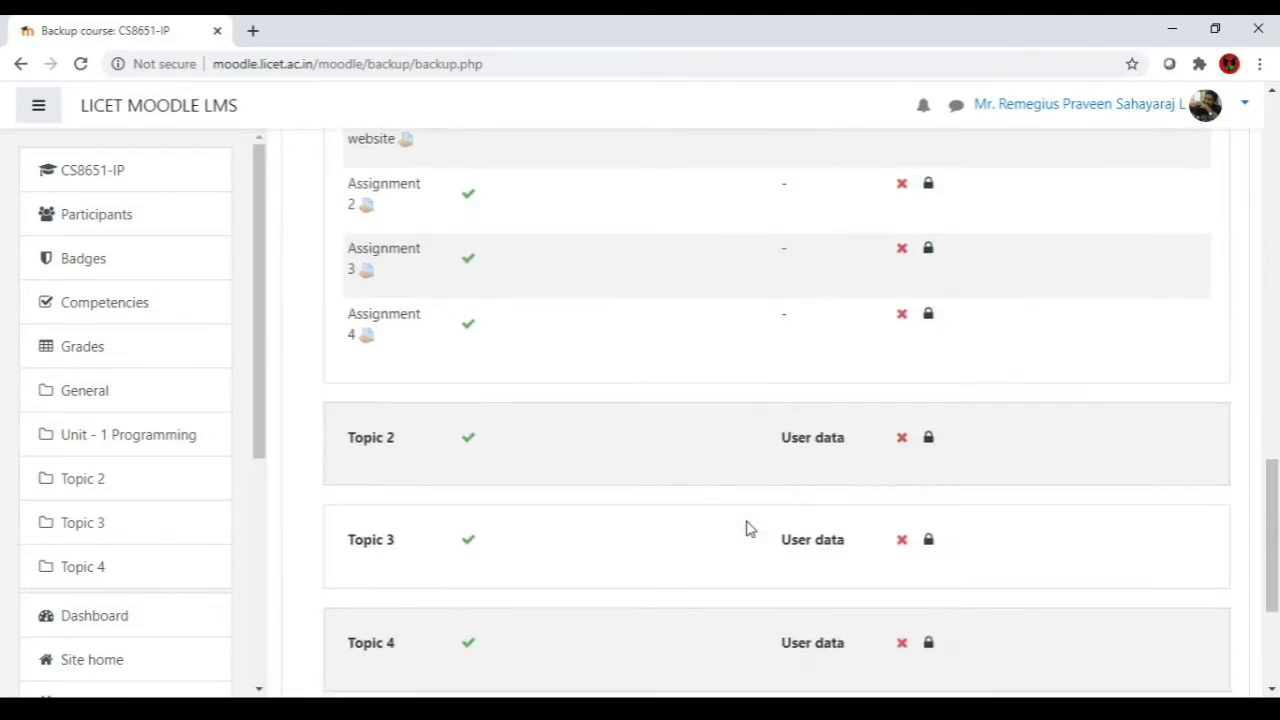
scroll(750, 528, "down", 3)
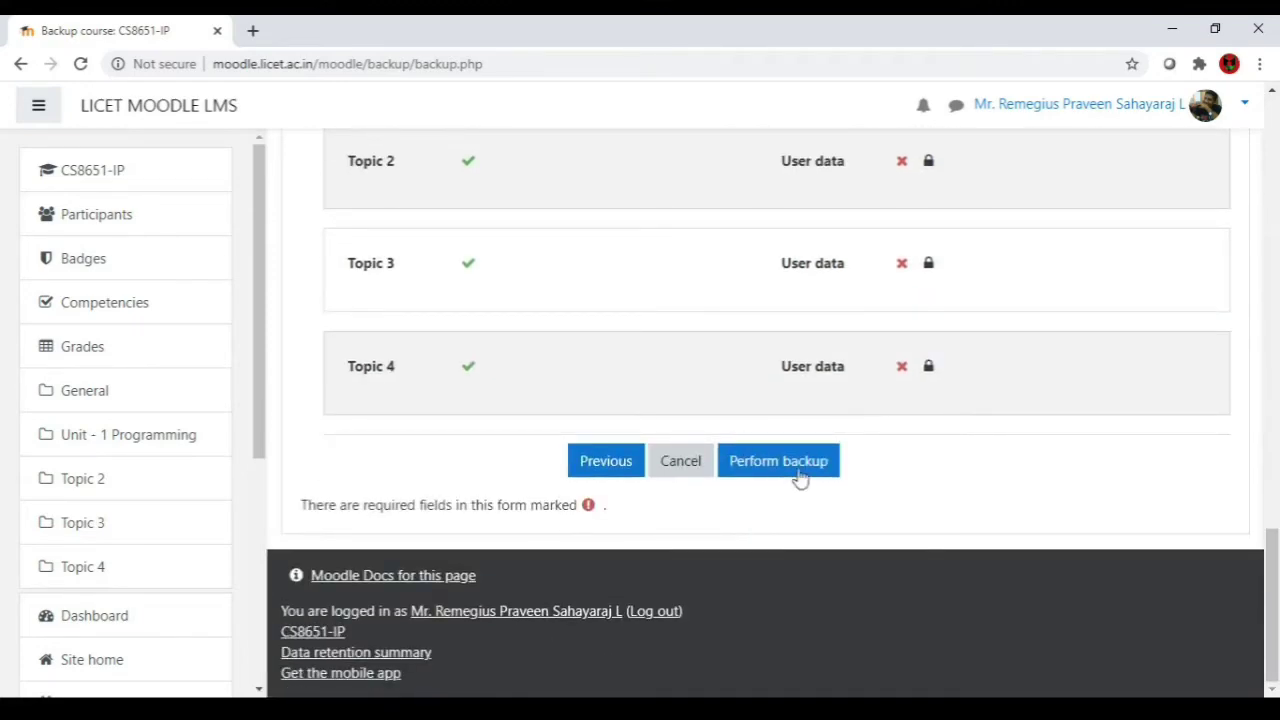
scroll(898, 390, "up", 10)
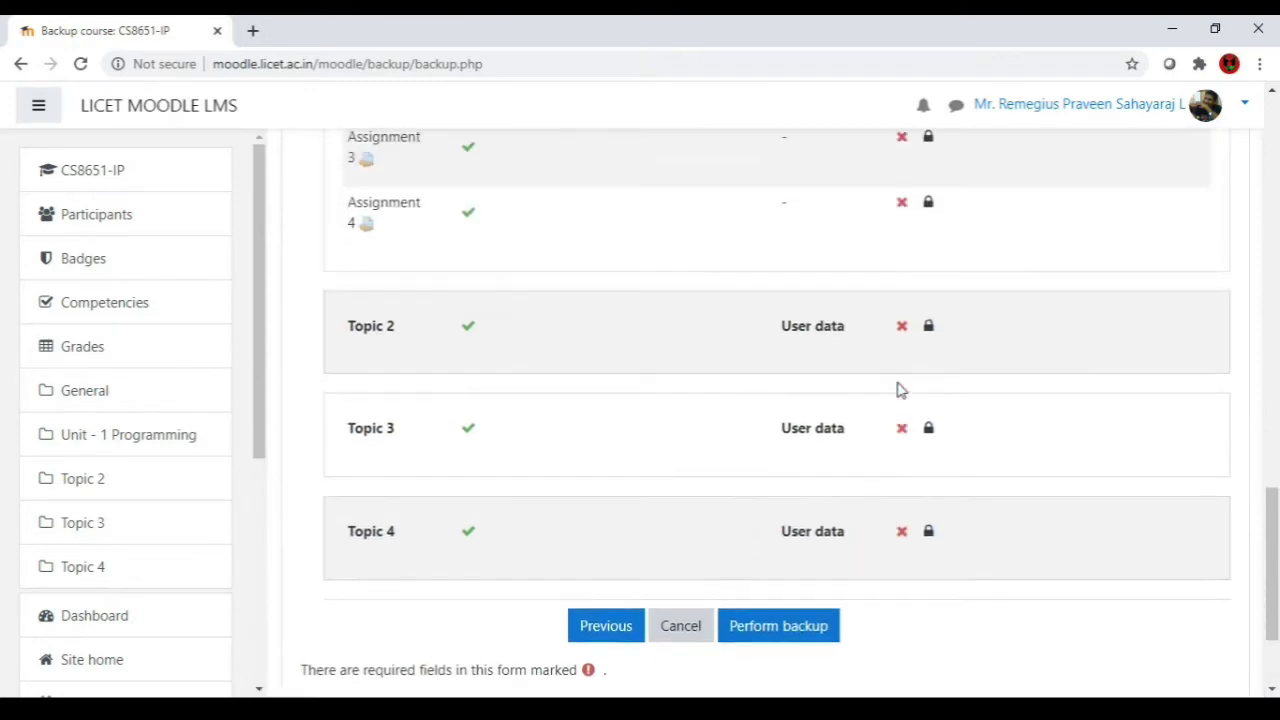
scroll(898, 390, "down", 10)
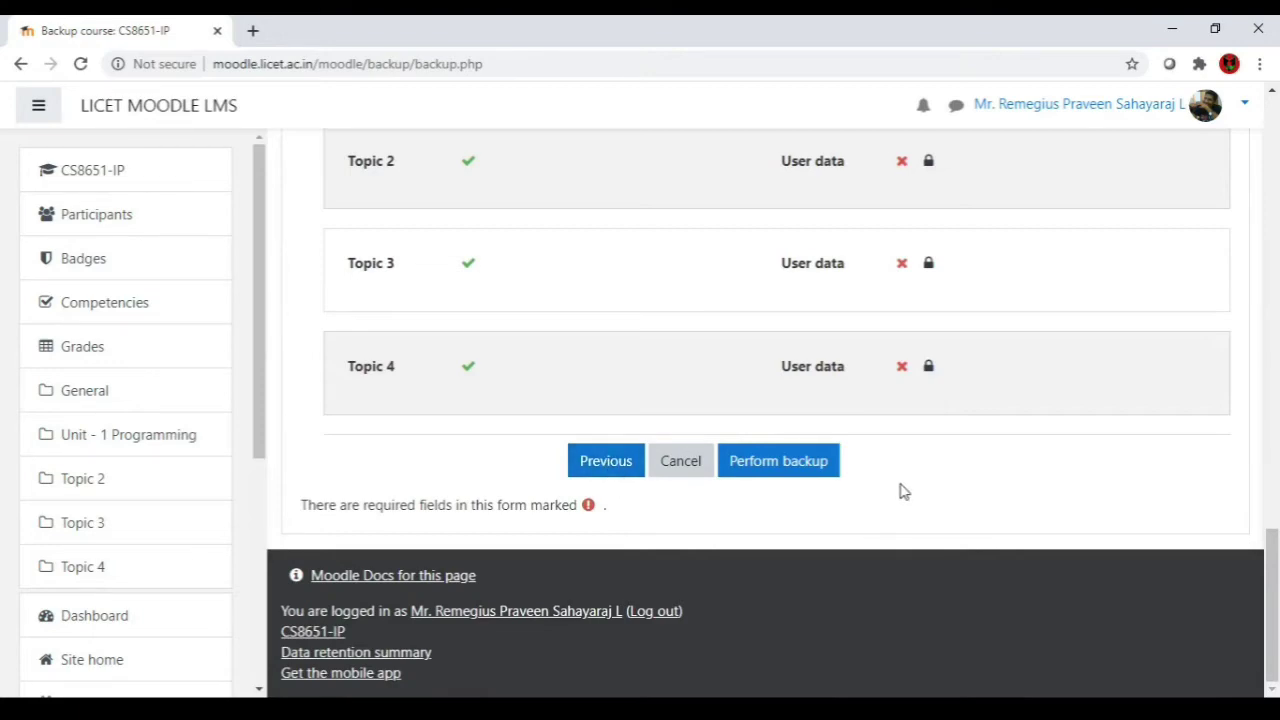
scroll(900, 491, "up", 2)
scroll(900, 491, "down", 2)
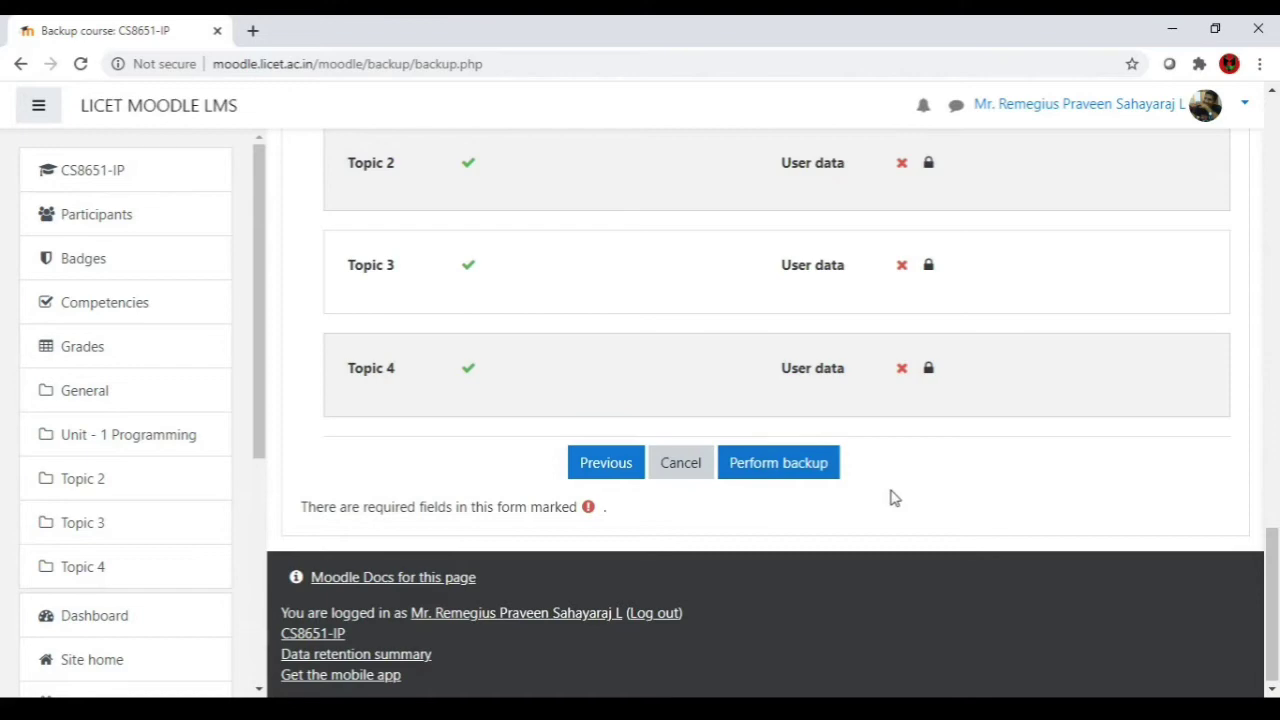
left_click(774, 474)
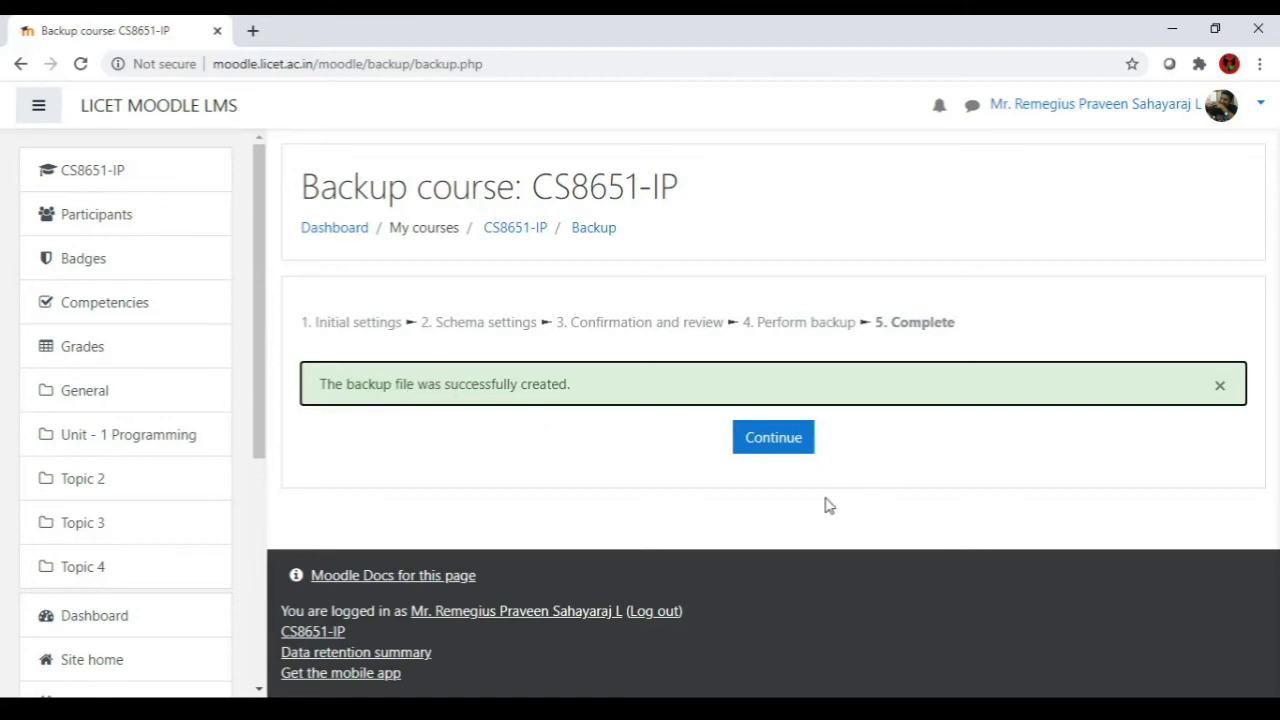
left_click(786, 449)
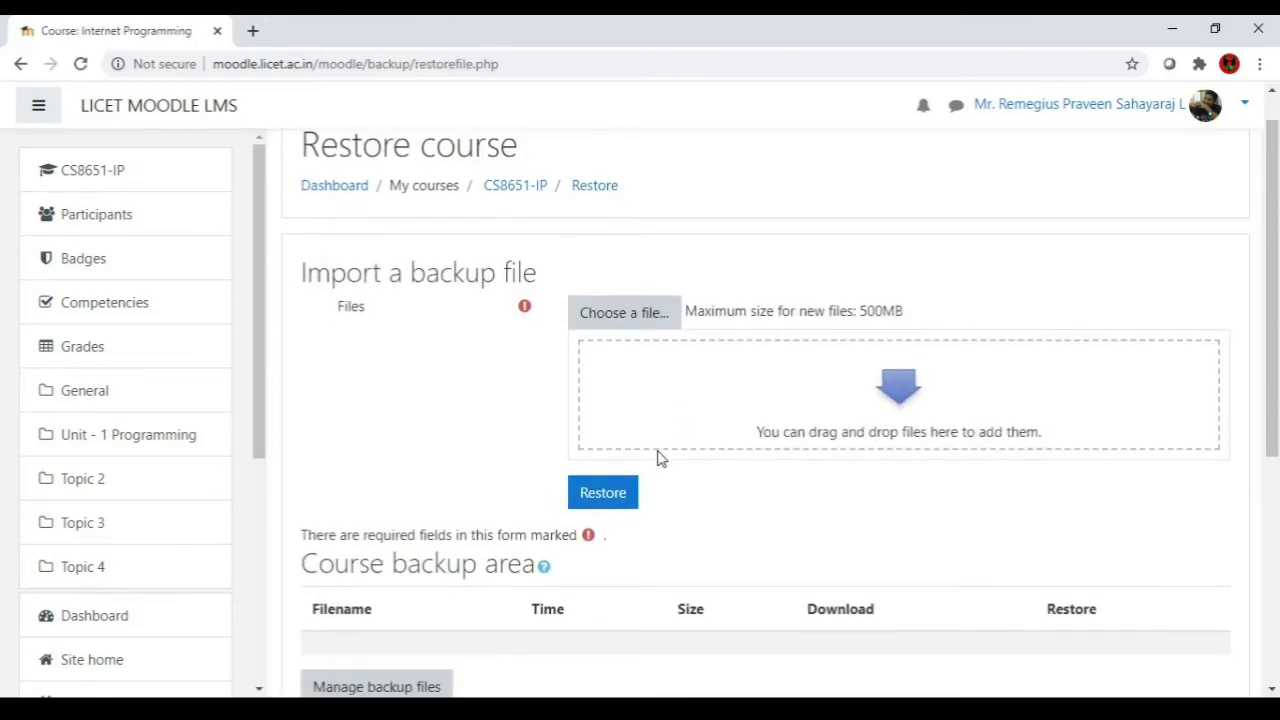
Examine the course backup area and the user private backup area, including the download and restore options for each file.
scroll(657, 458, "down", 4)
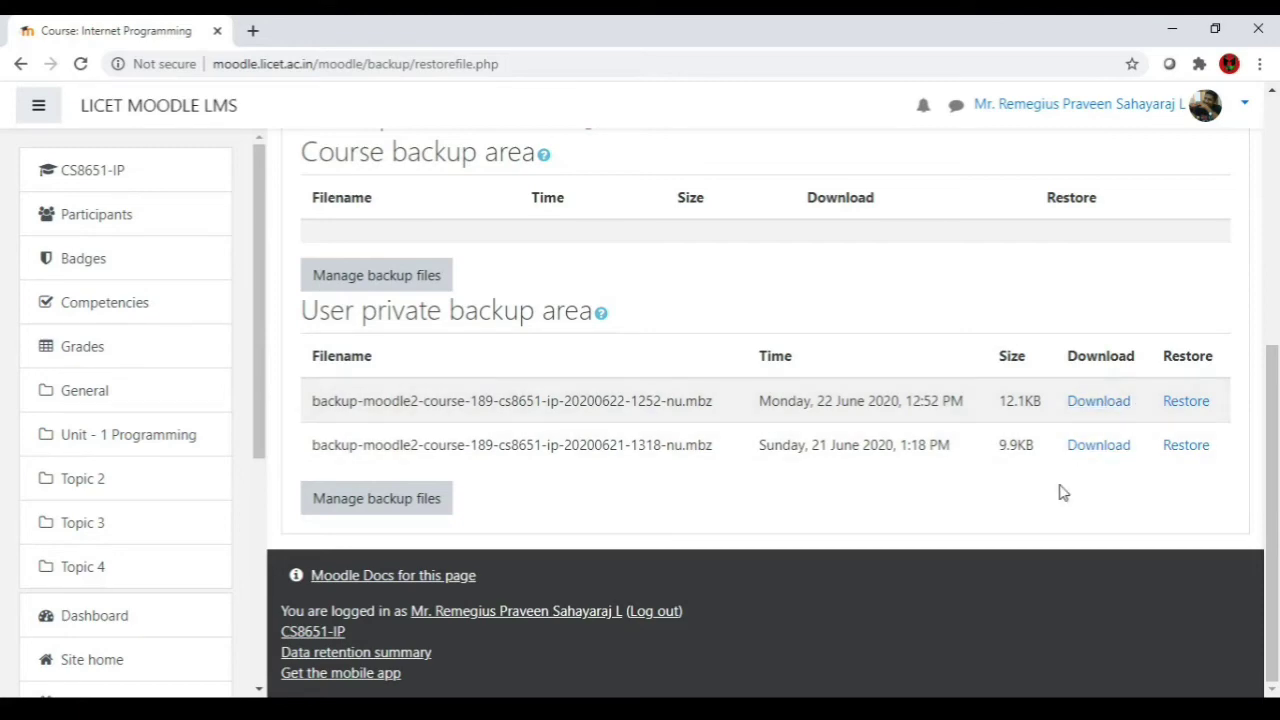
scroll(1062, 492, "up", 2)
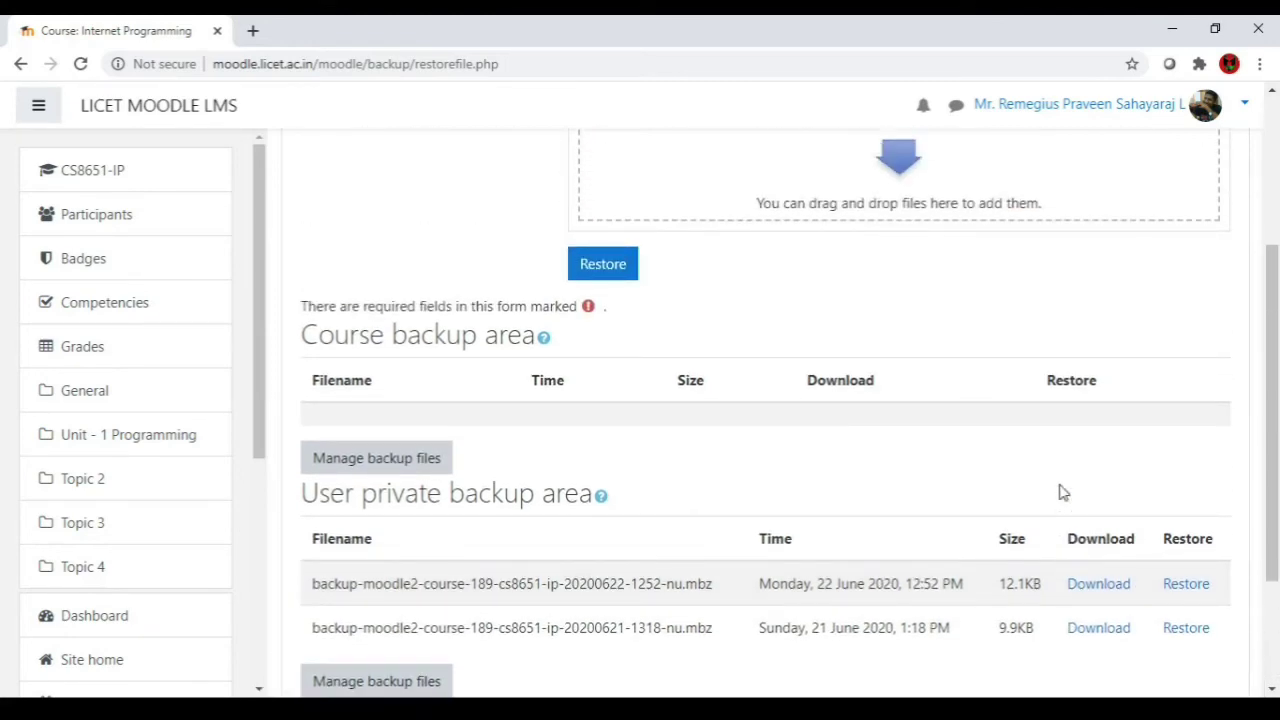
scroll(1062, 492, "up", 3)
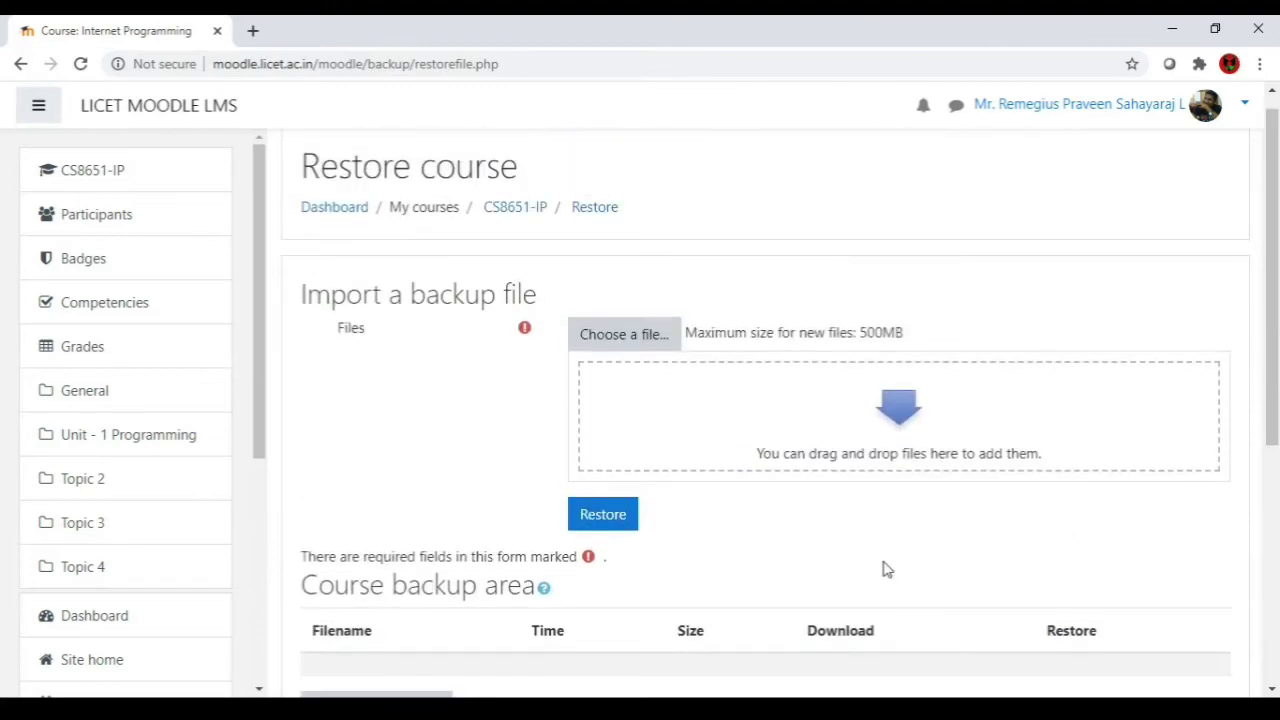
scroll(765, 595, "down", 3)
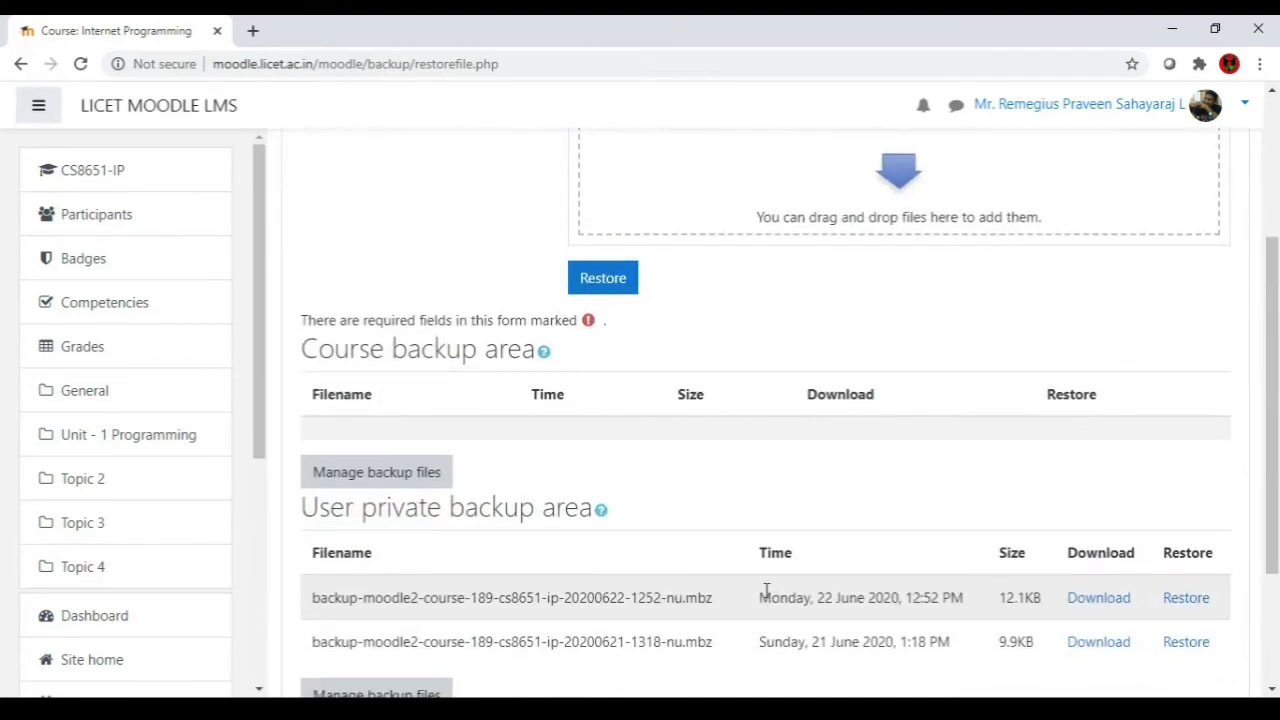
scroll(765, 590, "up", 3)
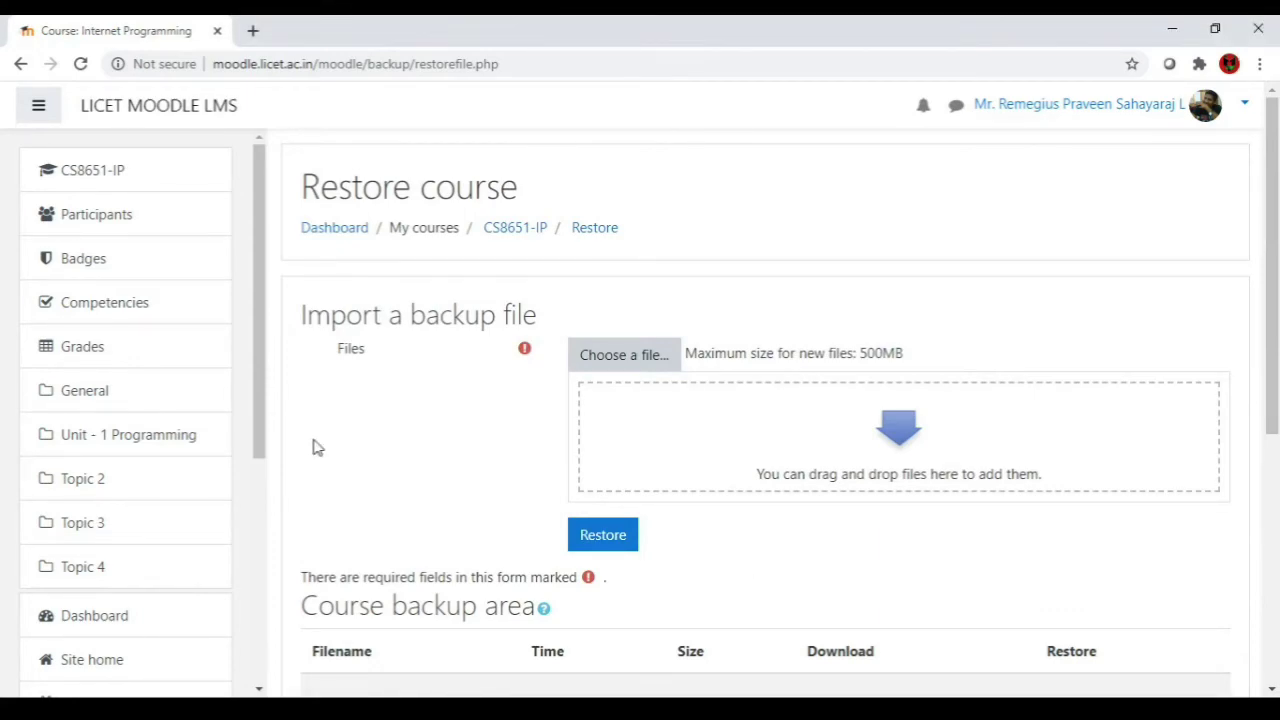
Return to the CS8651-IP course and open its Restore course page from the course administration options.
left_click(106, 169)
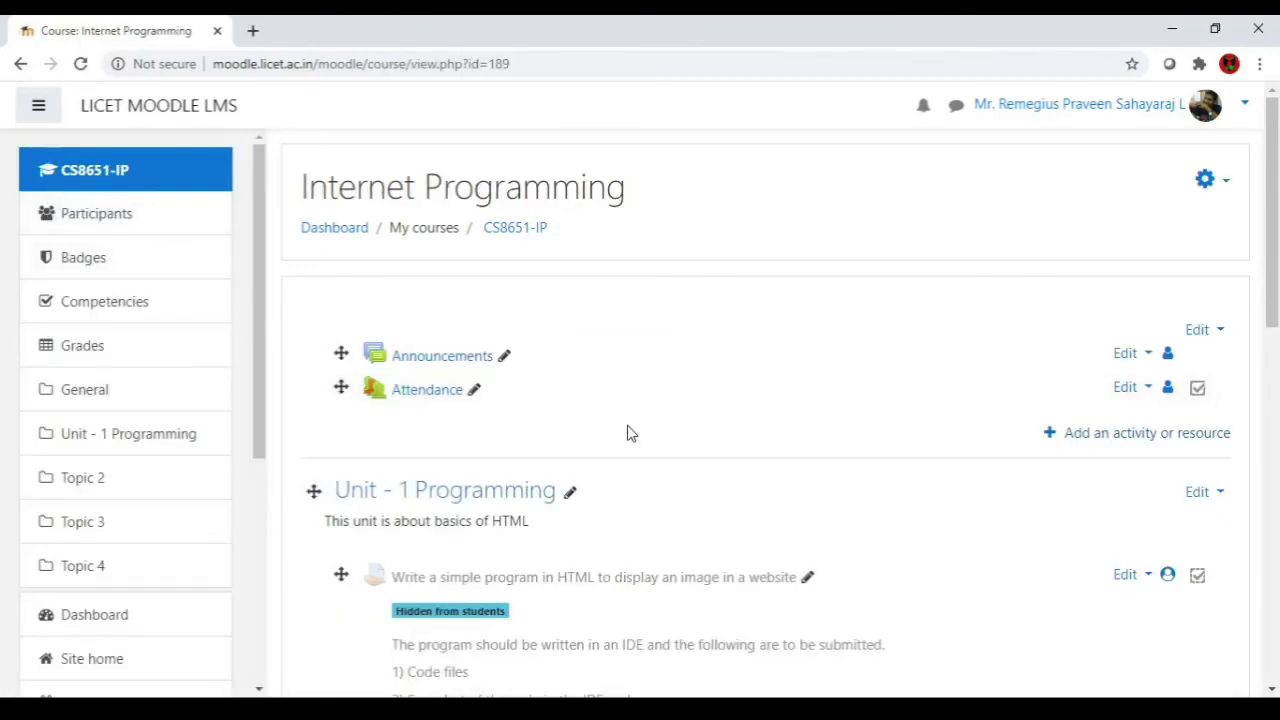
left_click(1229, 187)
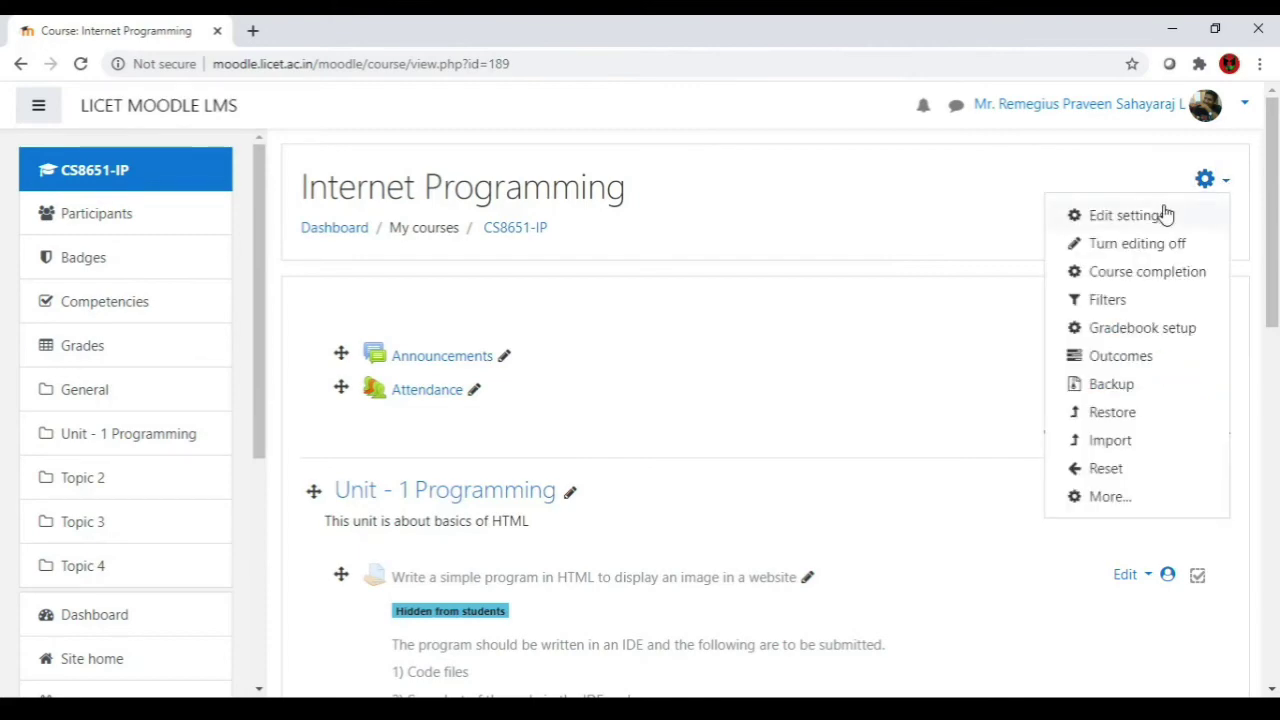
left_click(1111, 414)
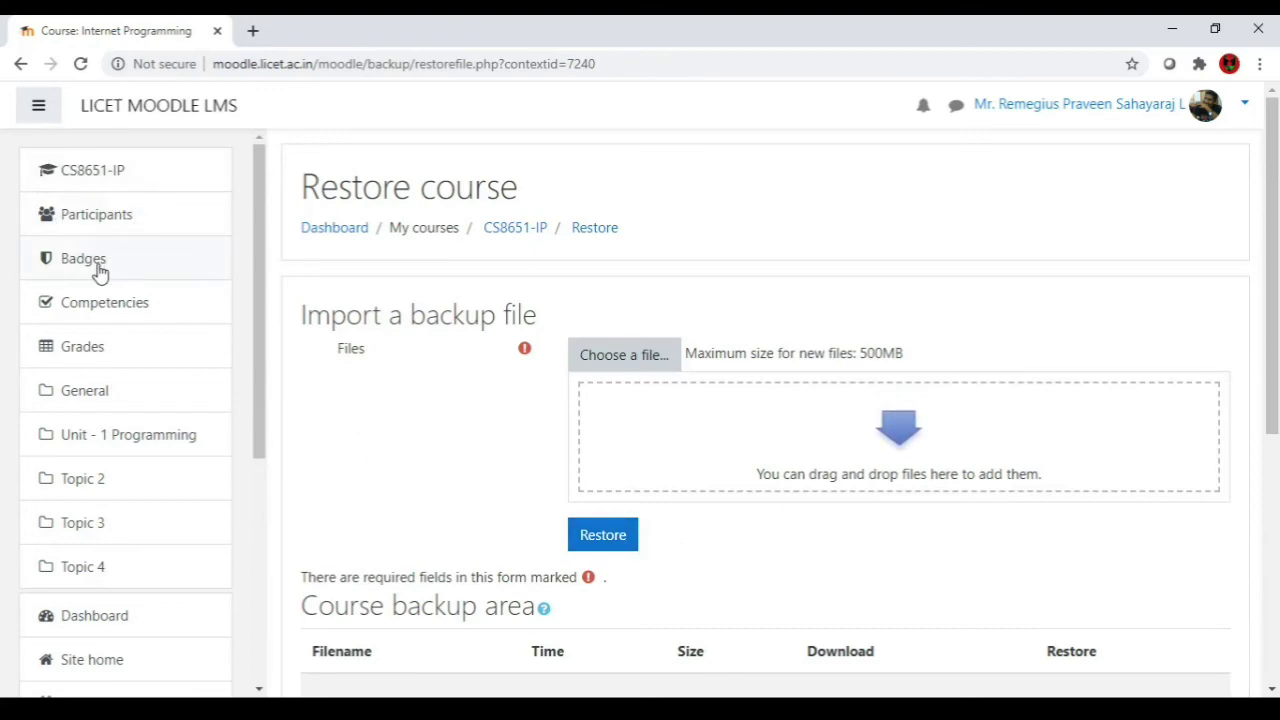
Go back to the CS8651-IP course page and look over the activities in the Unit - 1 Programming section.
left_click(96, 171)
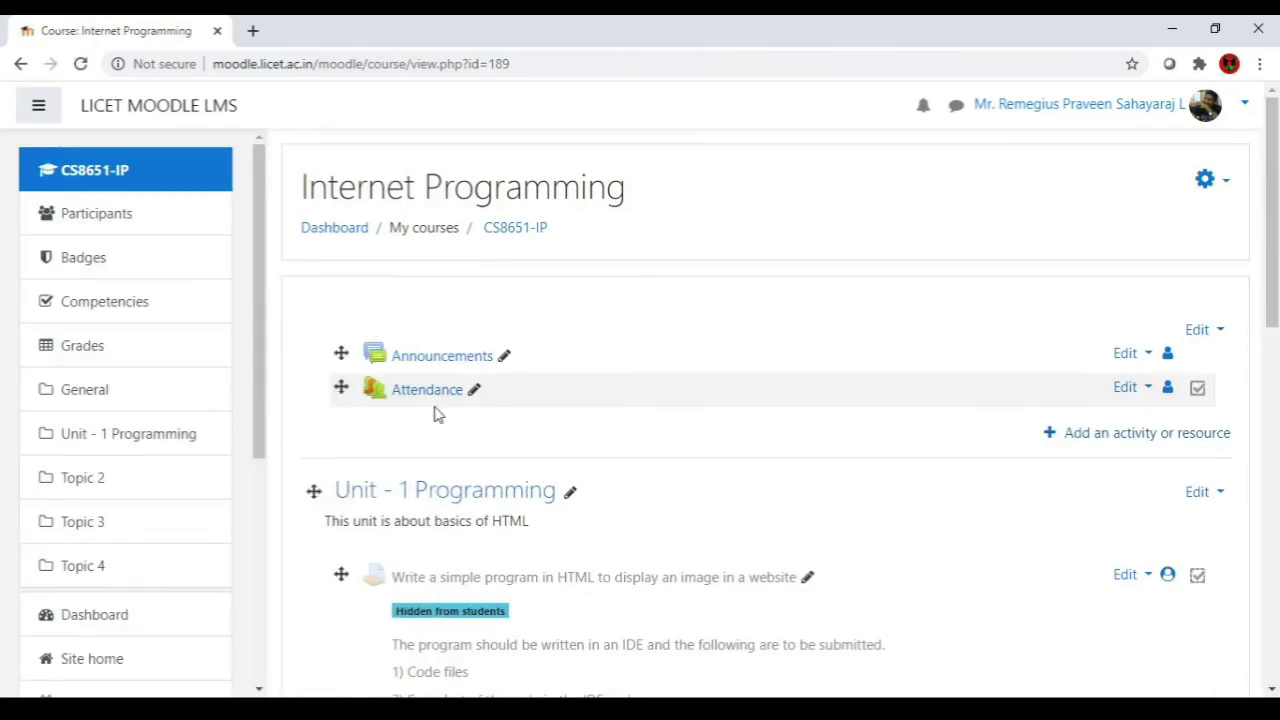
scroll(855, 495, "down", 2)
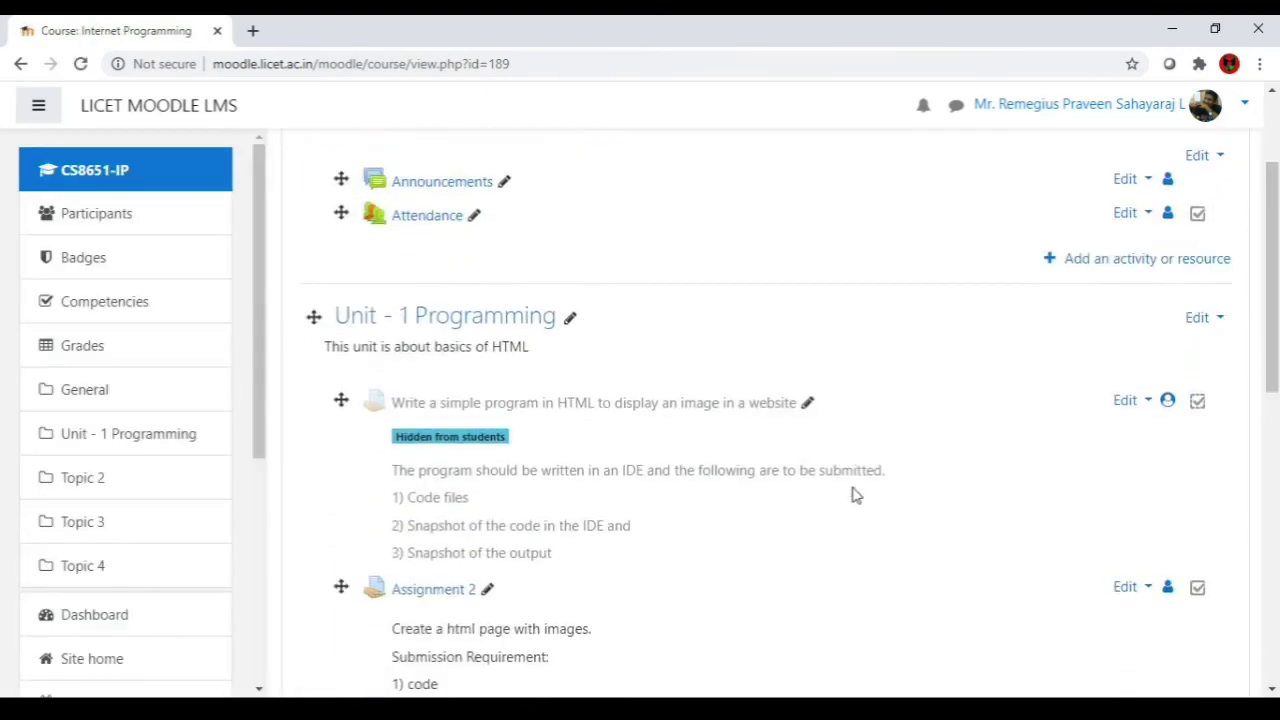
scroll(855, 495, "up", 2)
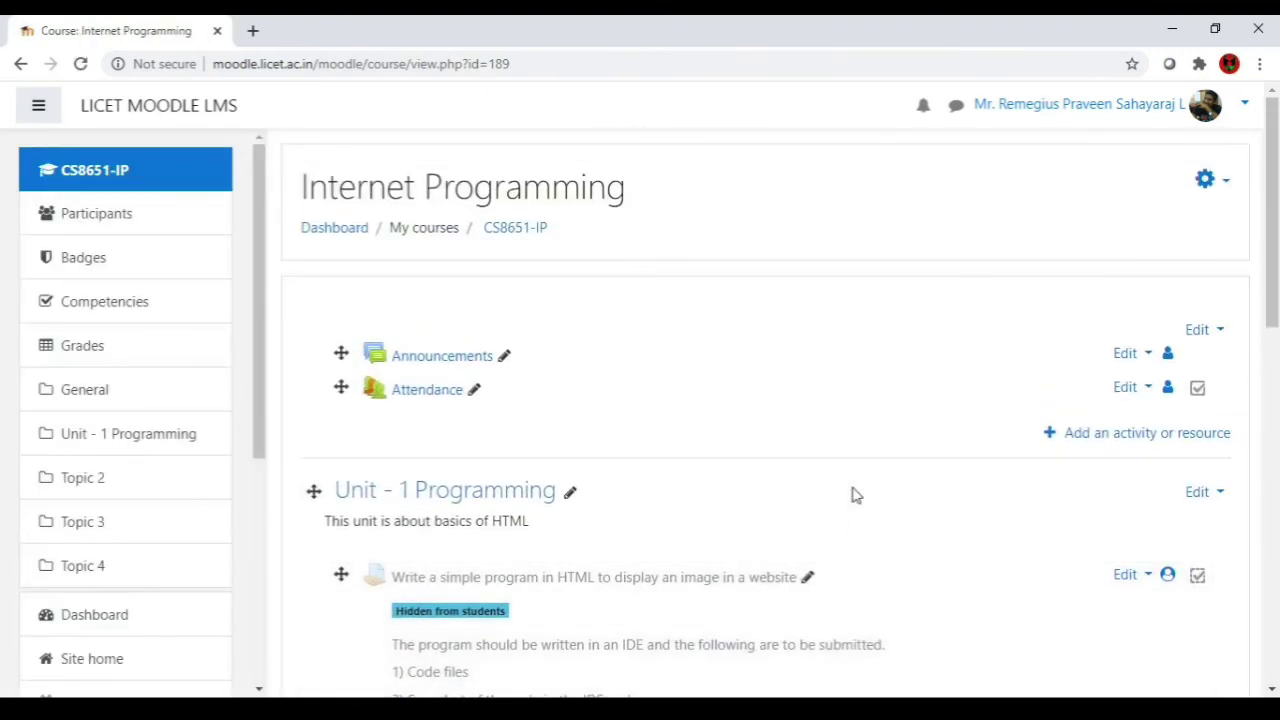